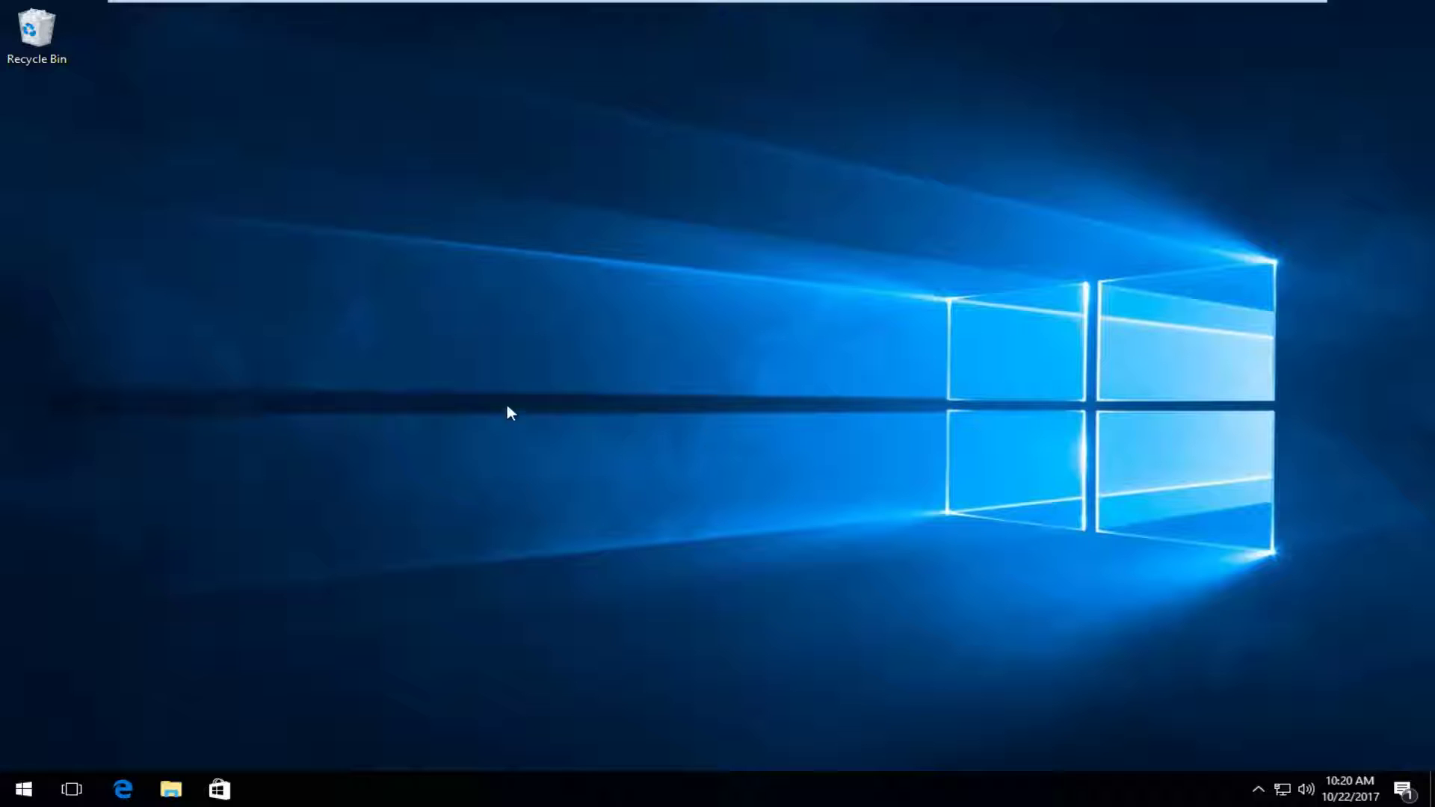
# Search the Start menu for 'folder options' and launch File Explorer Options.
pyautogui.click(21, 790)
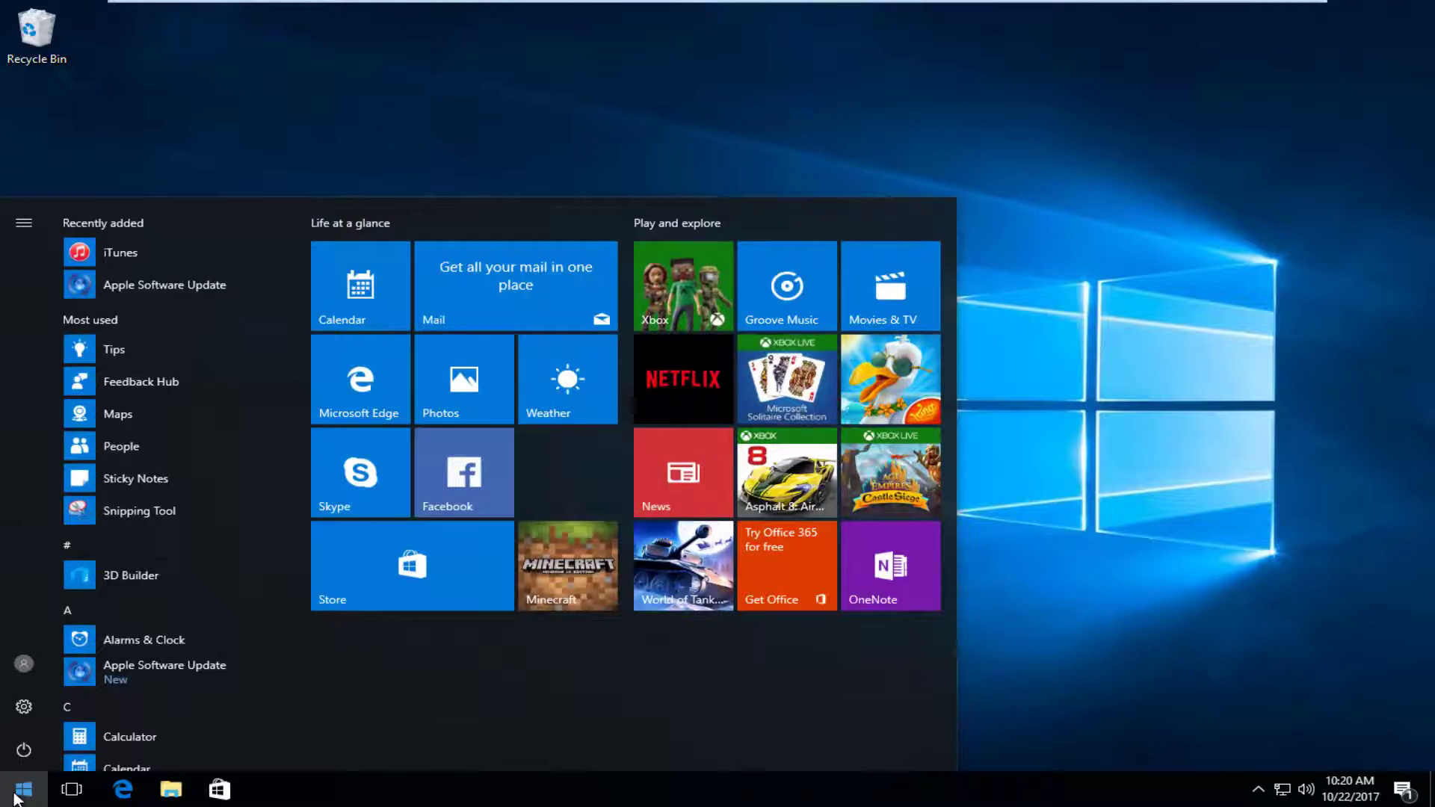
pyautogui.click(18, 794)
pyautogui.click(18, 794)
pyautogui.write('folder options')
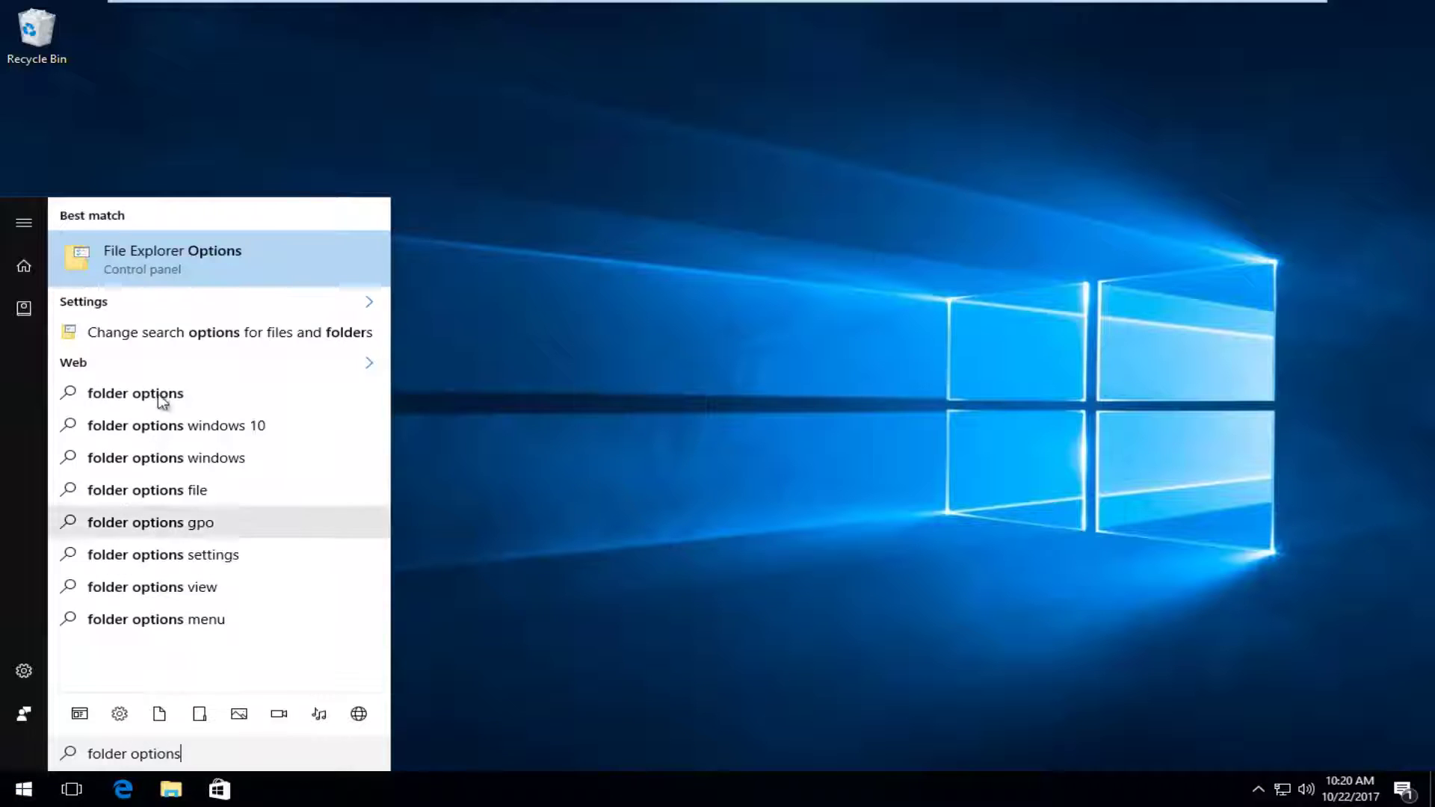
pyautogui.click(142, 269)
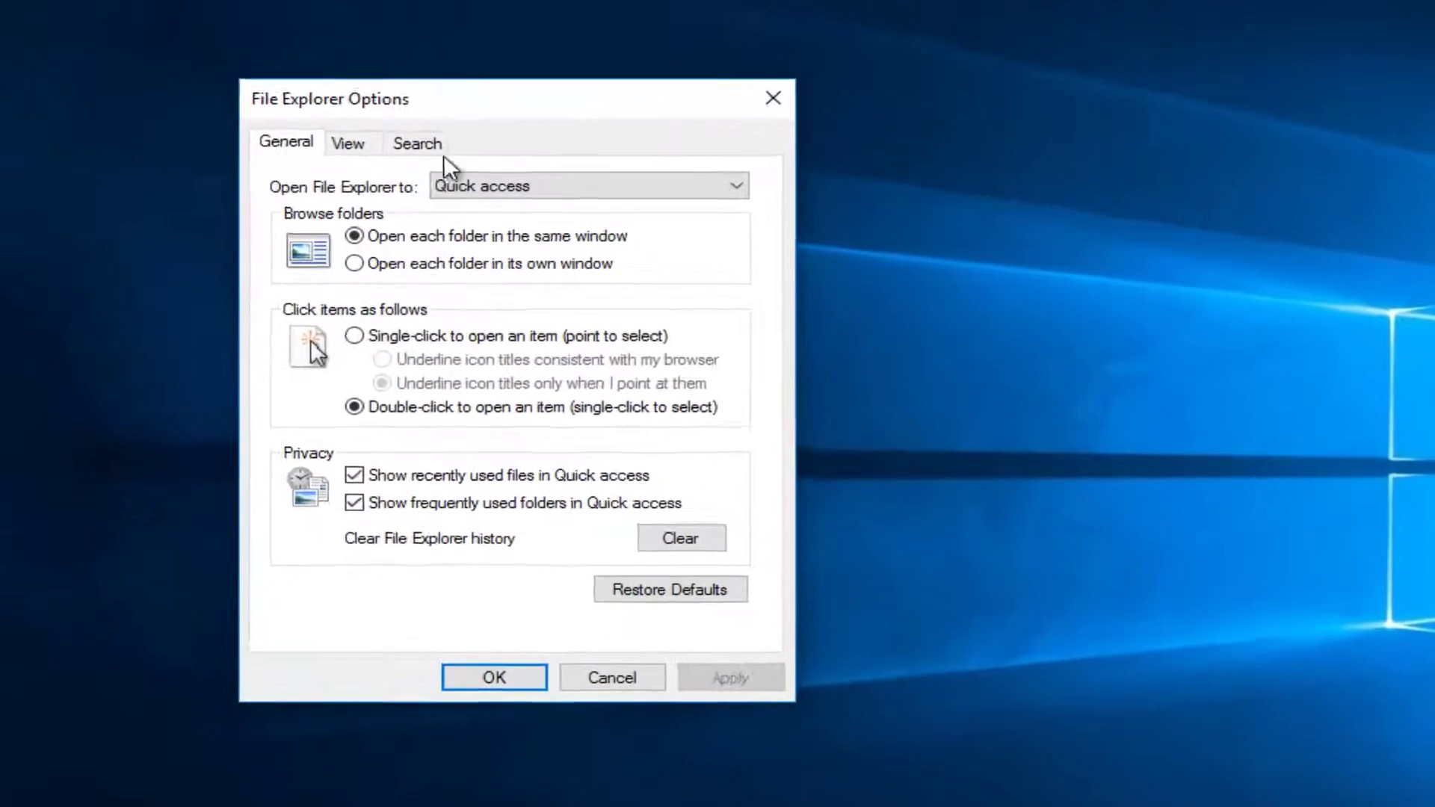
# Turn on 'Show hidden files, folders, and drives' in the View settings, apply it and close.
pyautogui.moveTo(508, 98); pyautogui.dragTo(451, 88)
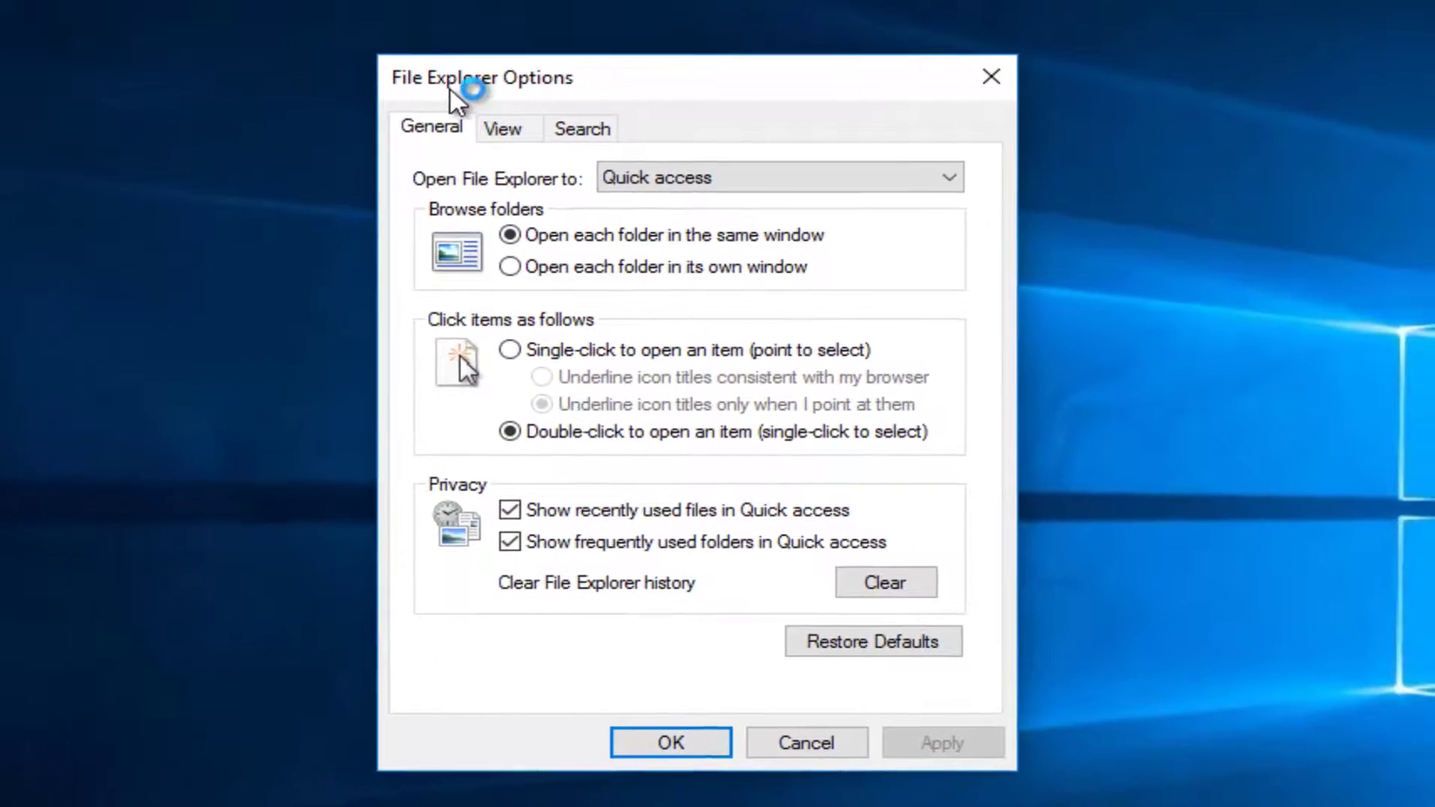
pyautogui.click(517, 127)
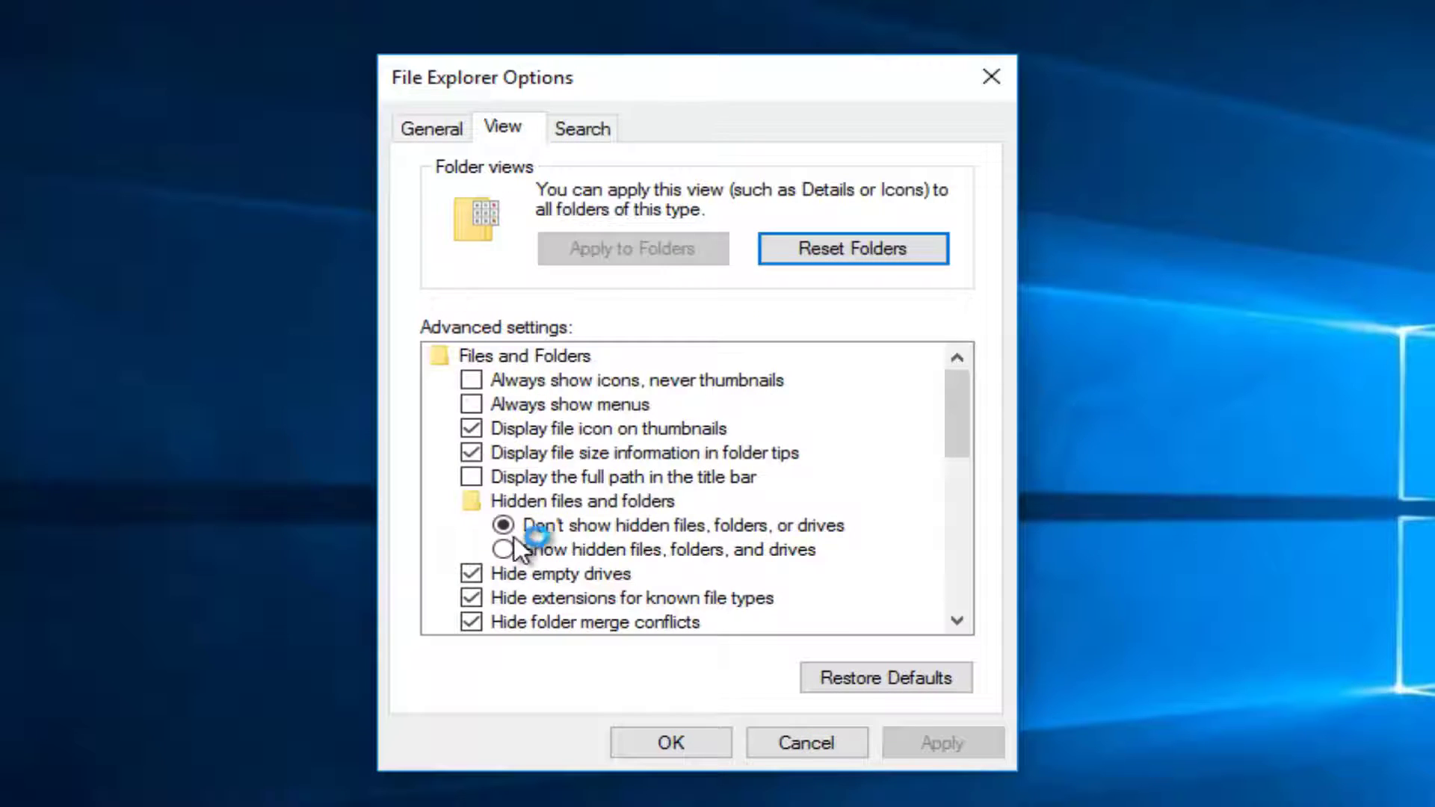
pyautogui.click(511, 551)
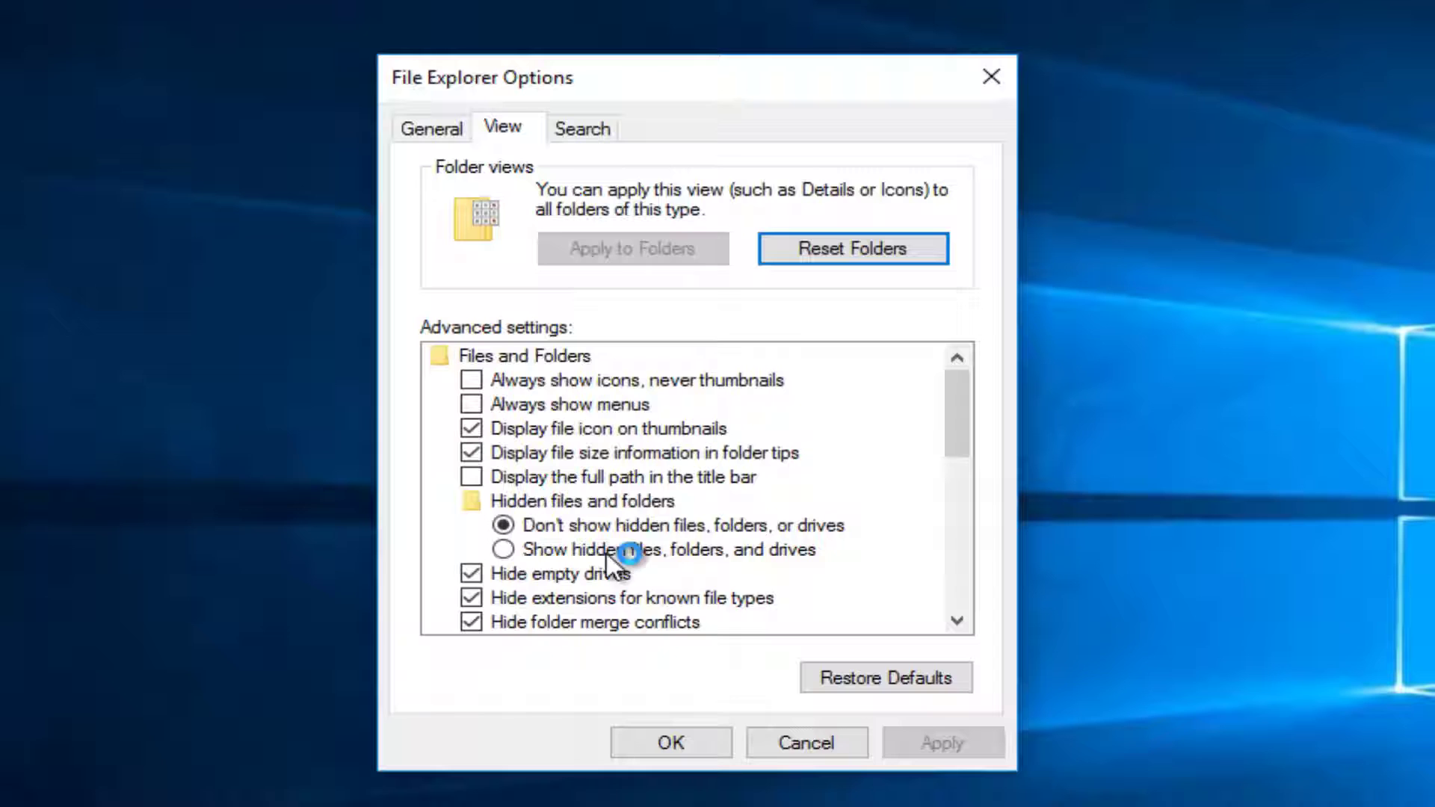
pyautogui.click(513, 551)
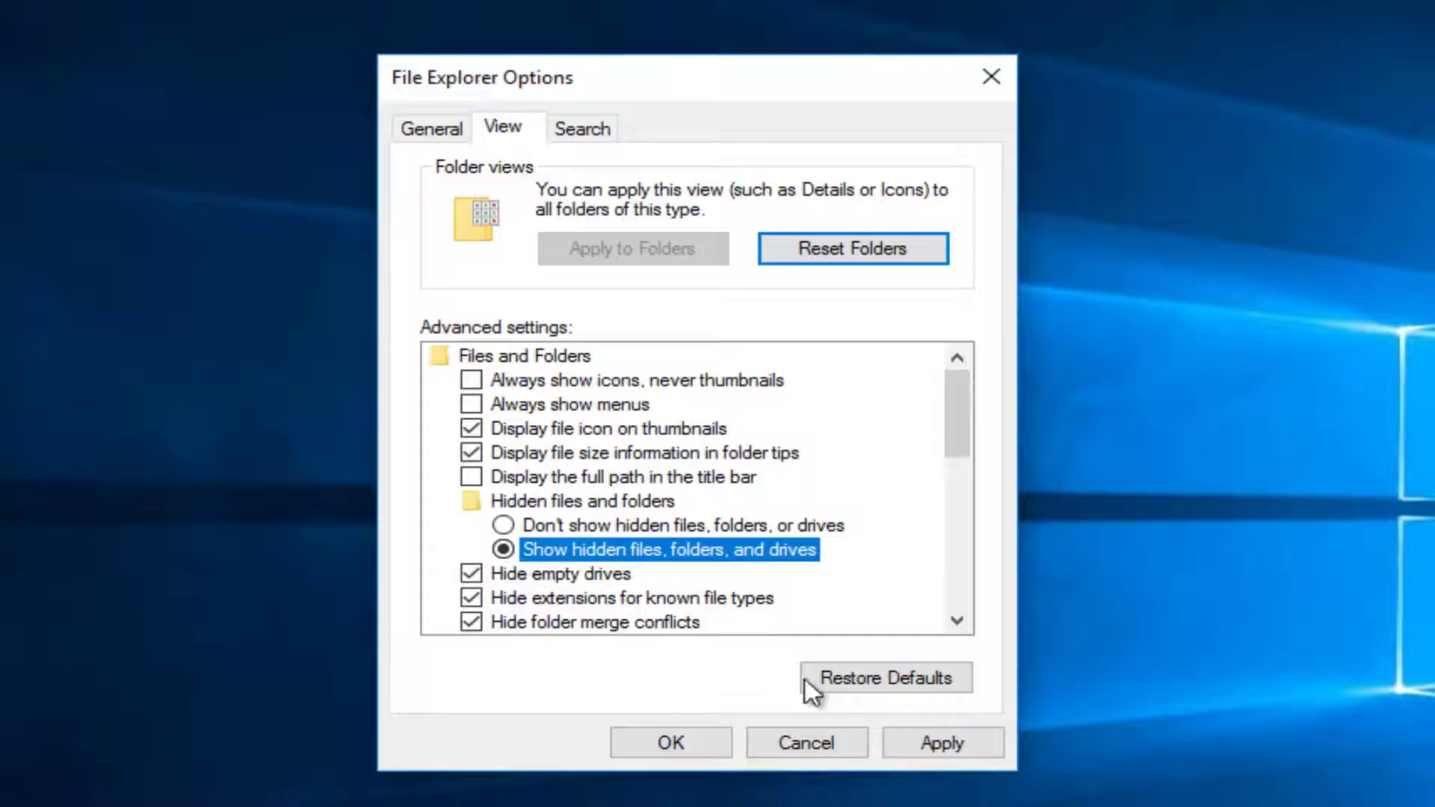
pyautogui.click(922, 742)
pyautogui.click(663, 747)
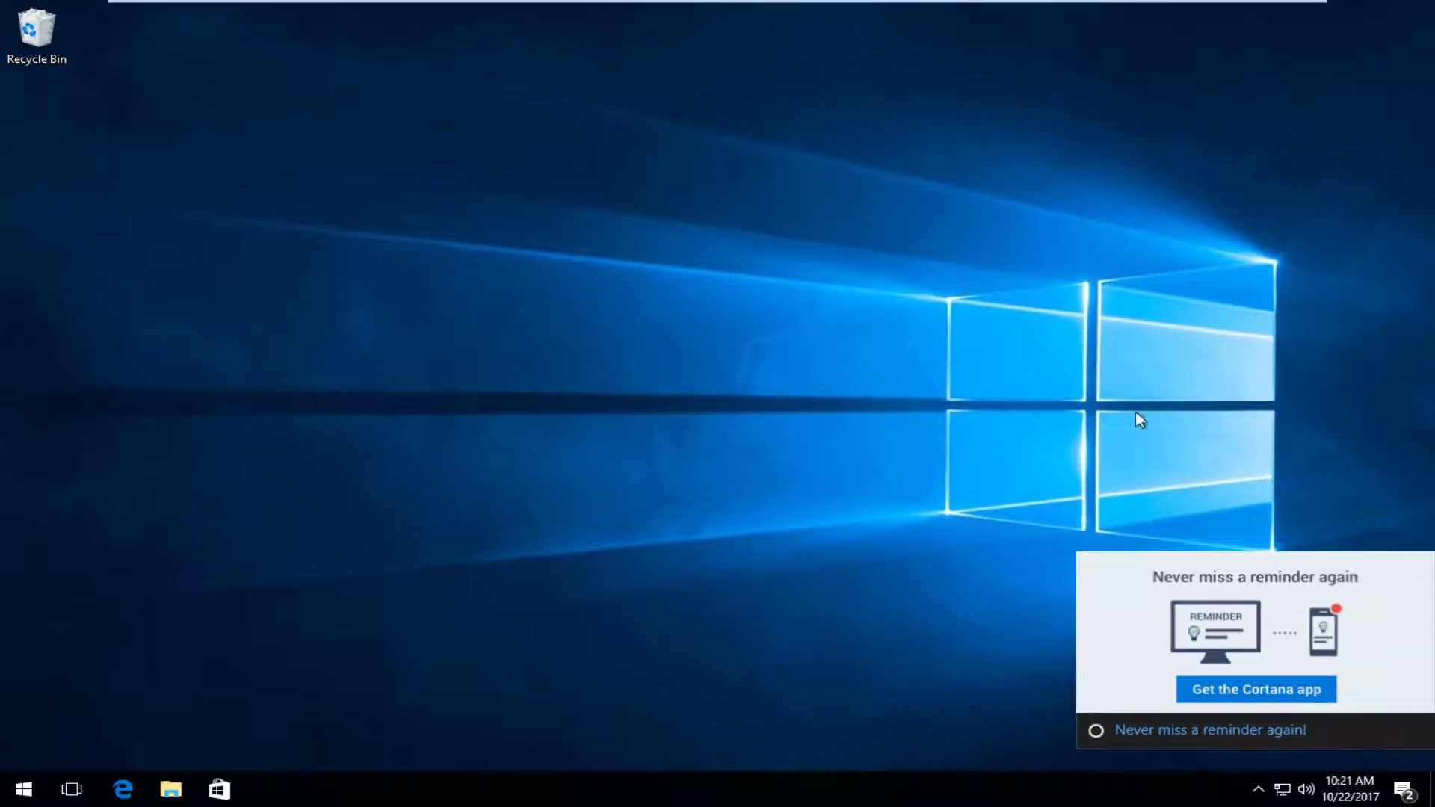
# Launch File Explorer via a 'file explorer' Start search and dismiss the Apple Software Update pop-up.
pyautogui.click(6, 801)
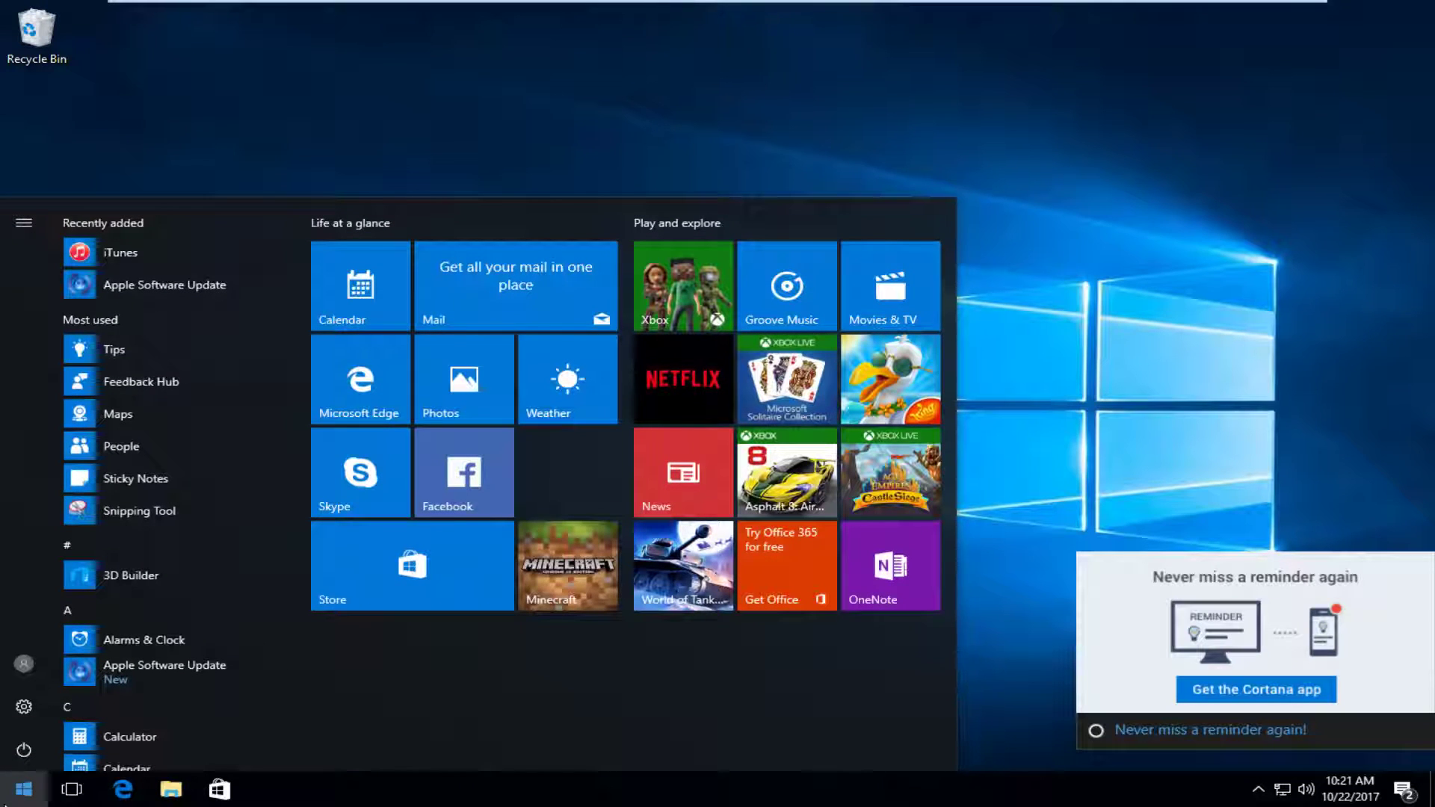
pyautogui.write('fi')
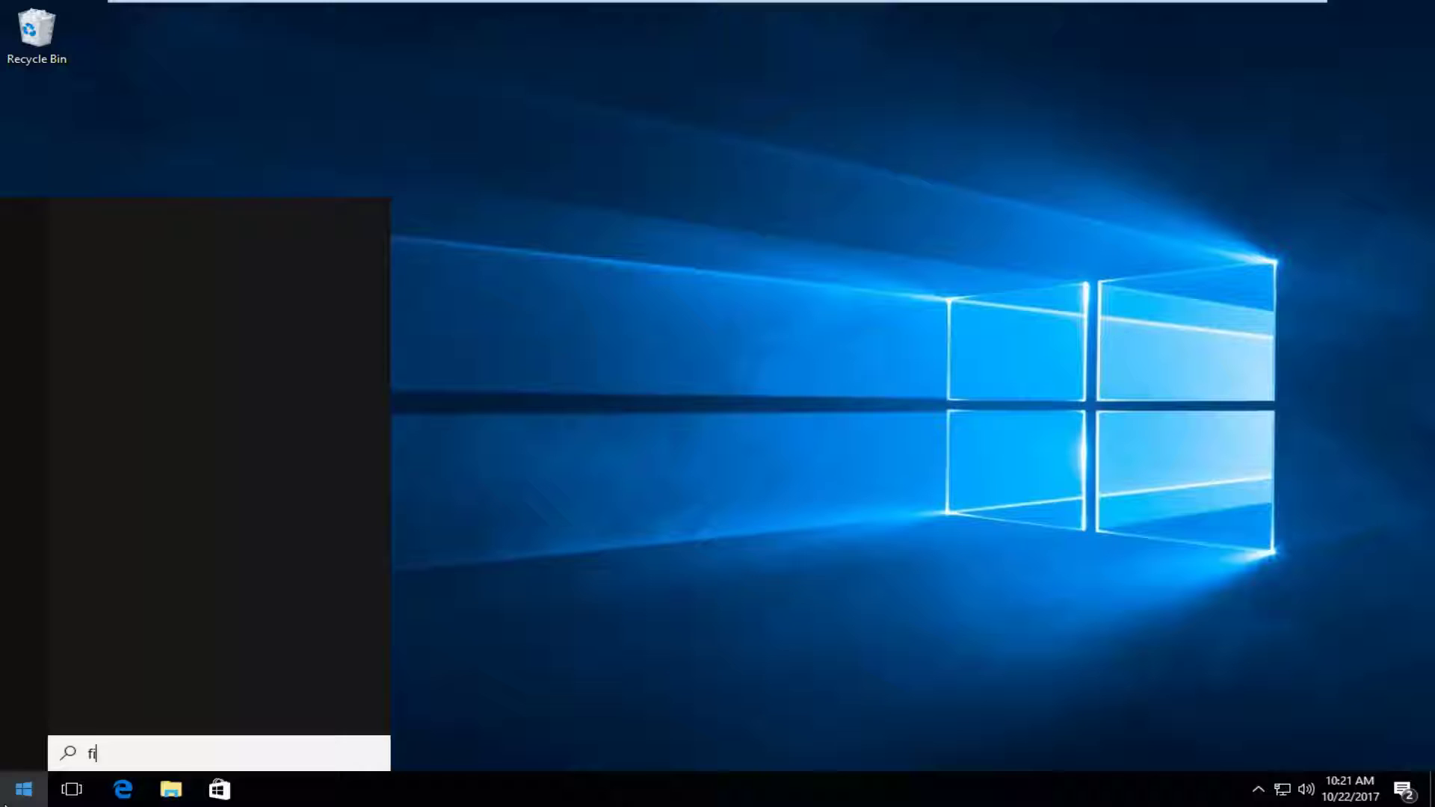
pyautogui.write('le explorer')
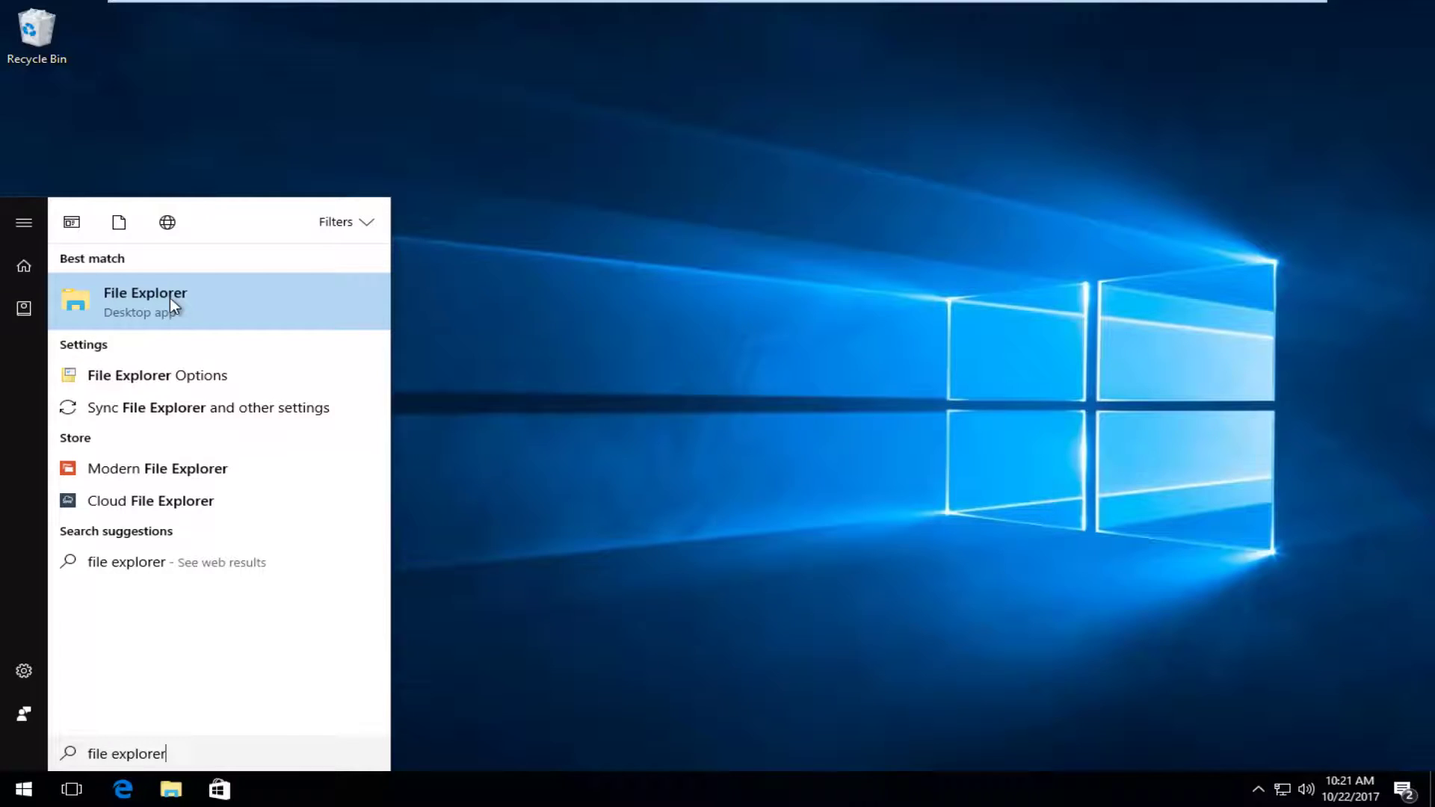
pyautogui.click(876, 151)
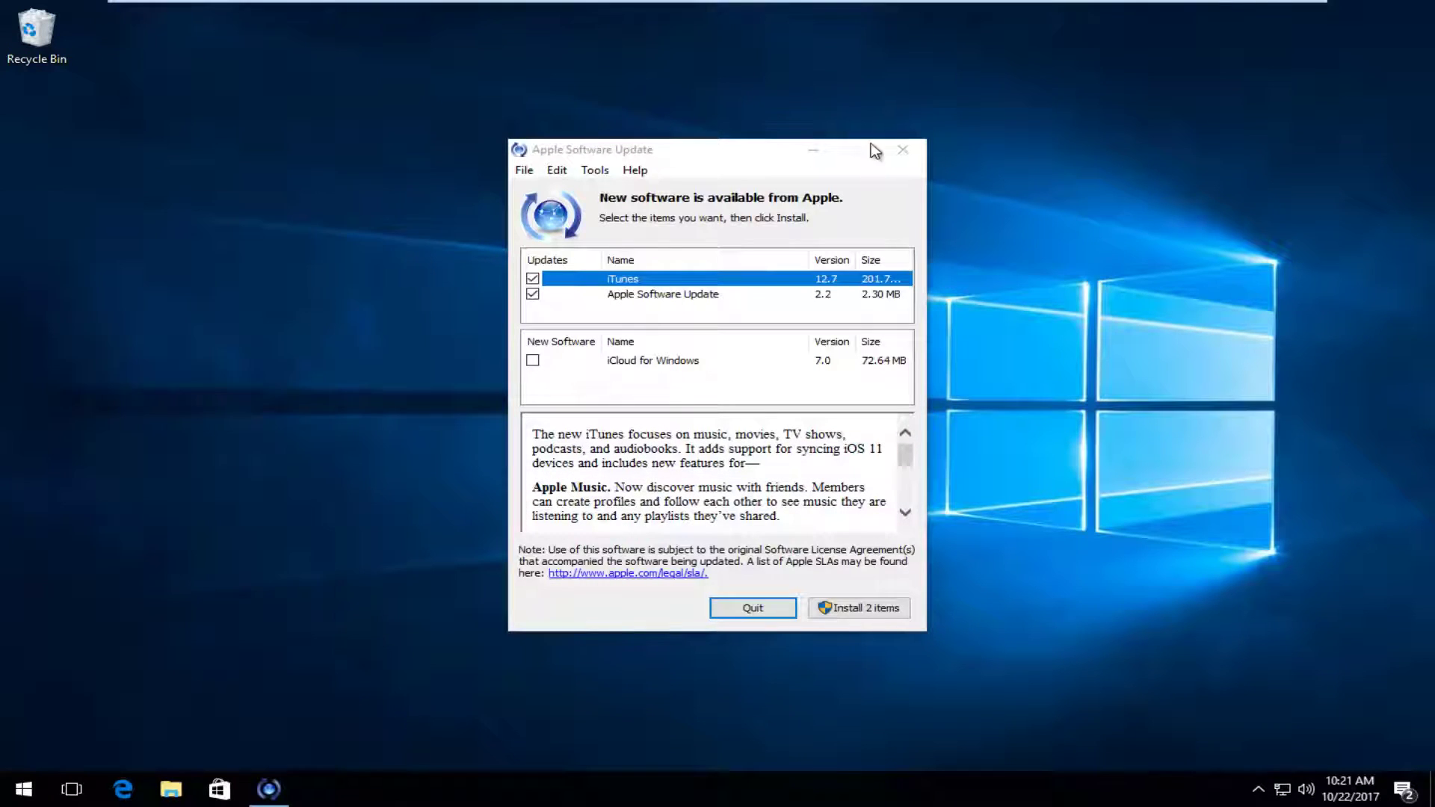
pyautogui.click(901, 151)
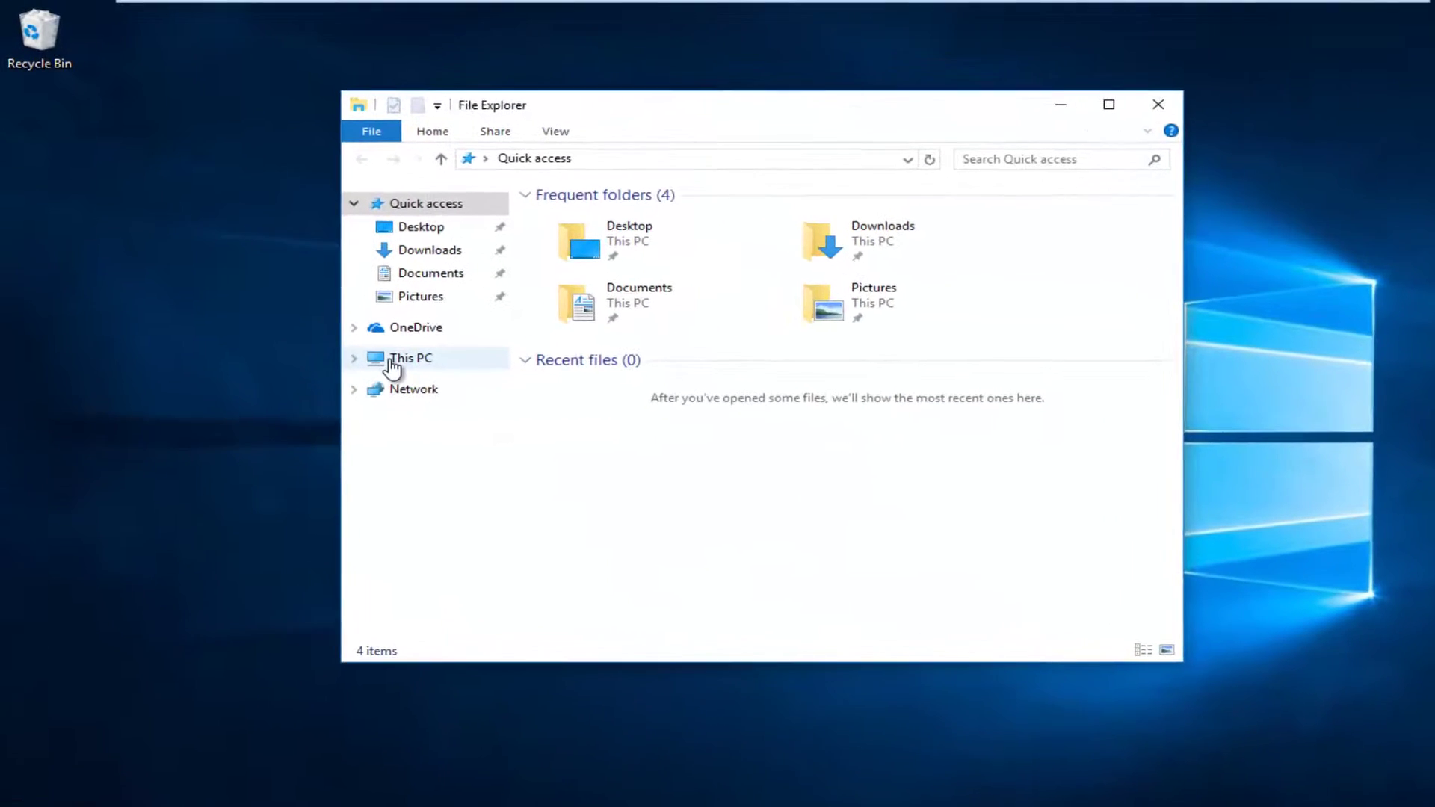
# Navigate from This PC through Local Disk (C:), Windows, System32 and drivers into the etc folder.
pyautogui.click(410, 378)
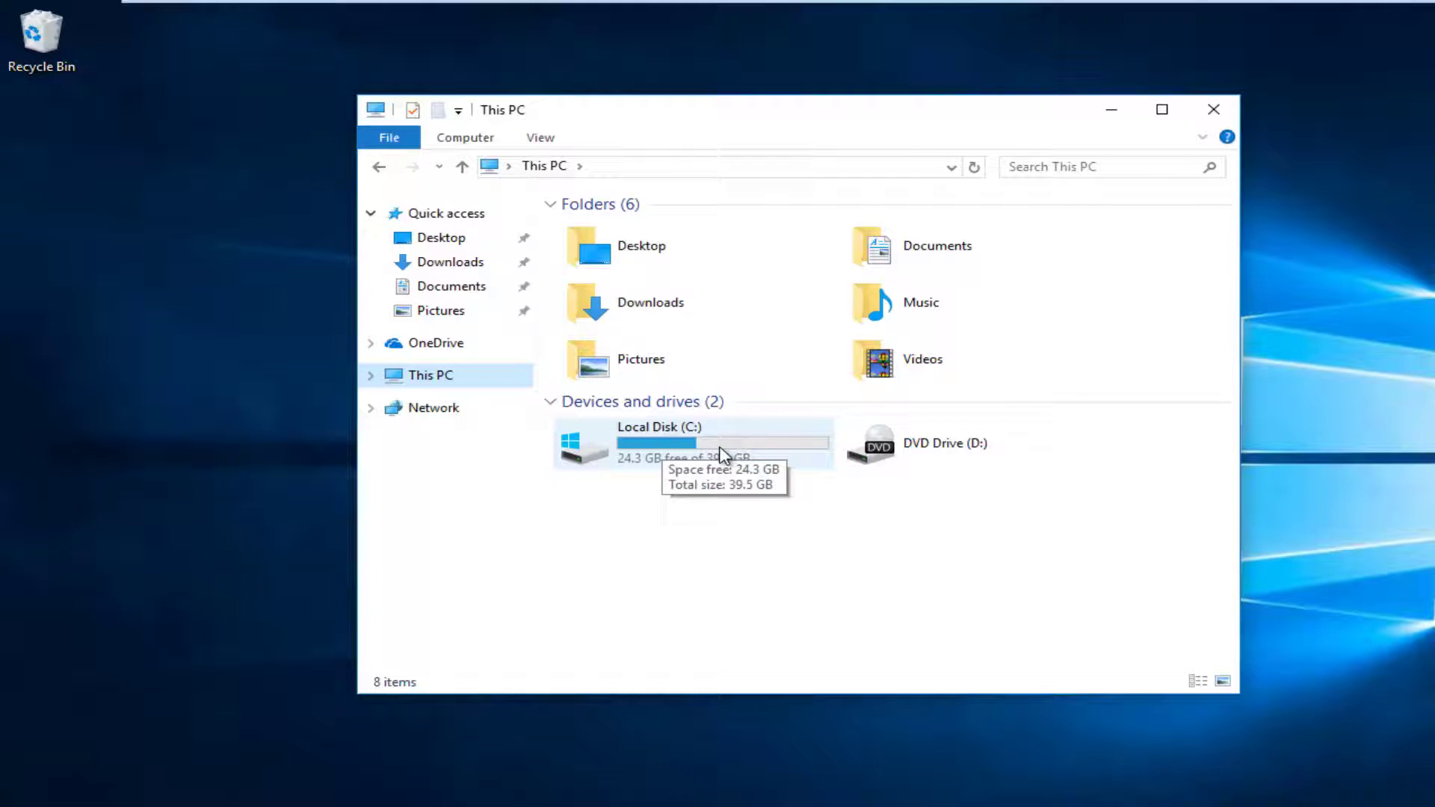
pyautogui.doubleClick(661, 445)
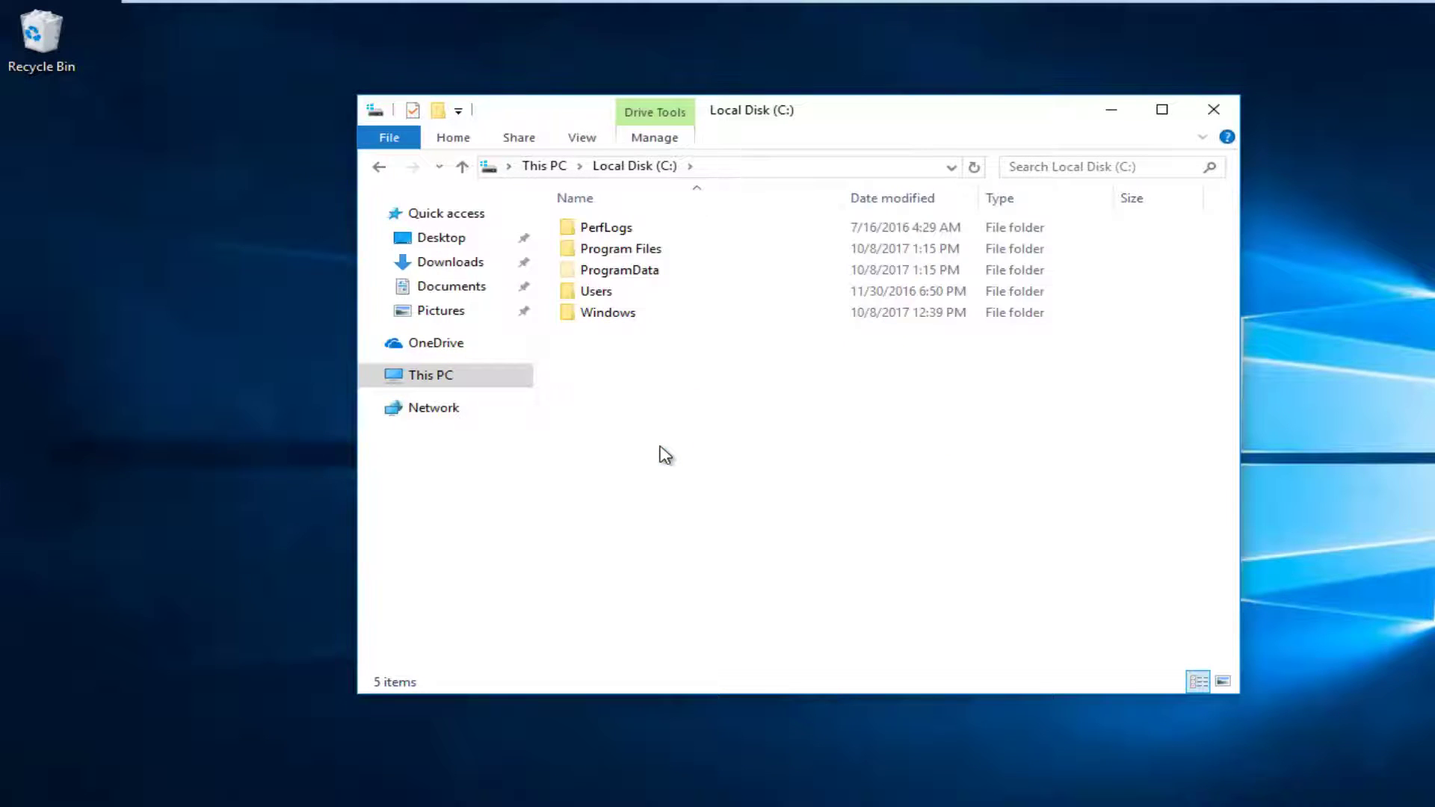
pyautogui.click(603, 322)
pyautogui.doubleClick(604, 322)
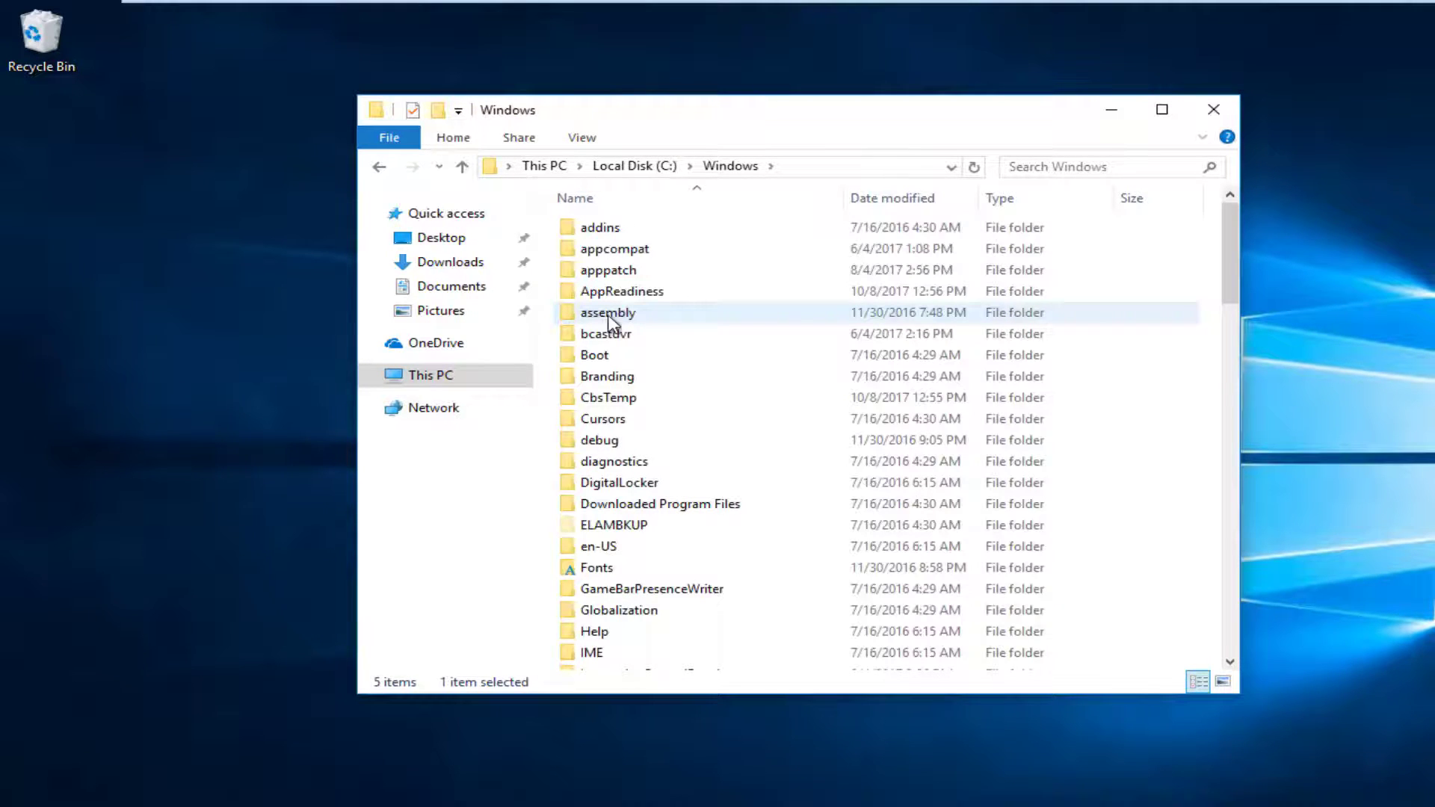
pyautogui.scroll(-12, 609, 321)
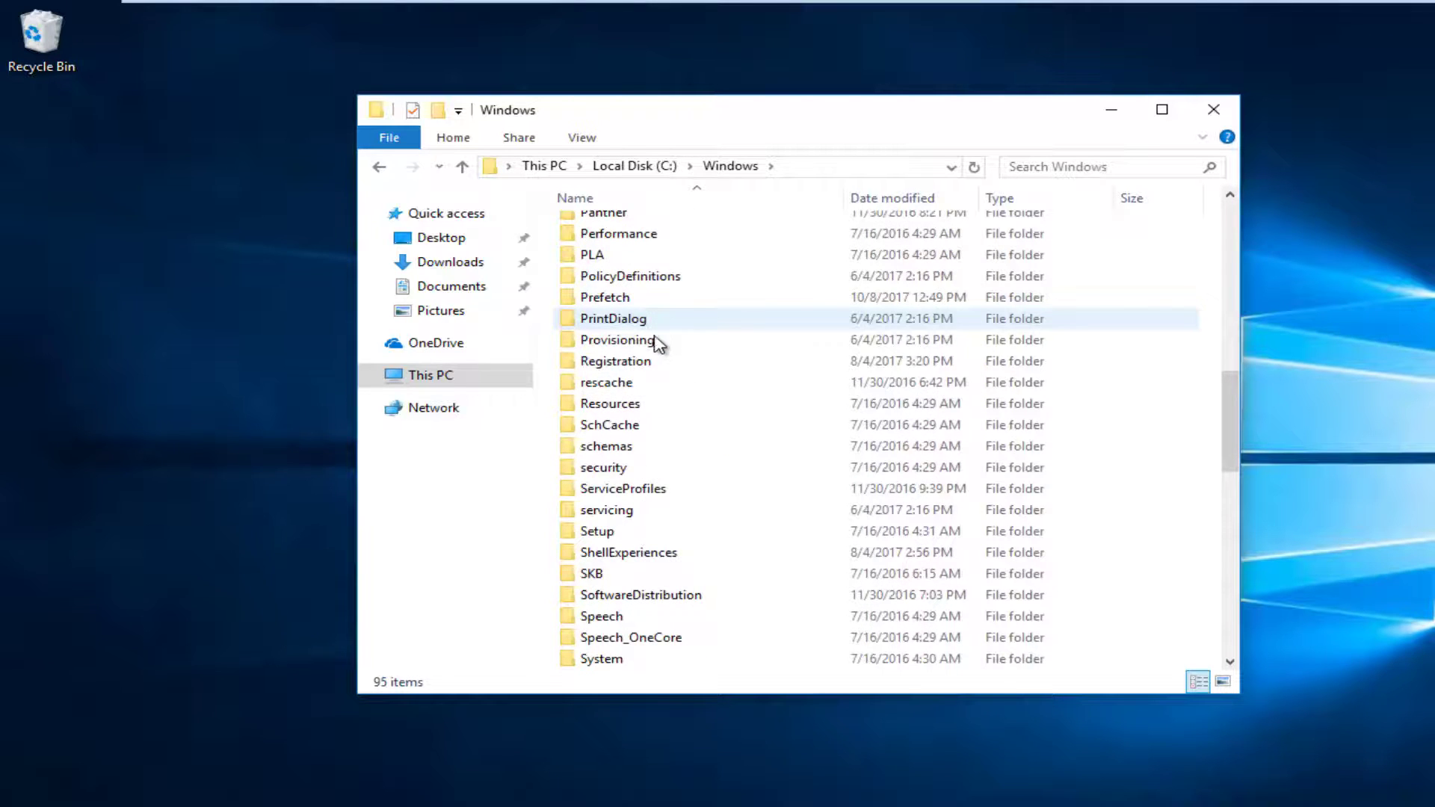
pyautogui.scroll(-2, 658, 344)
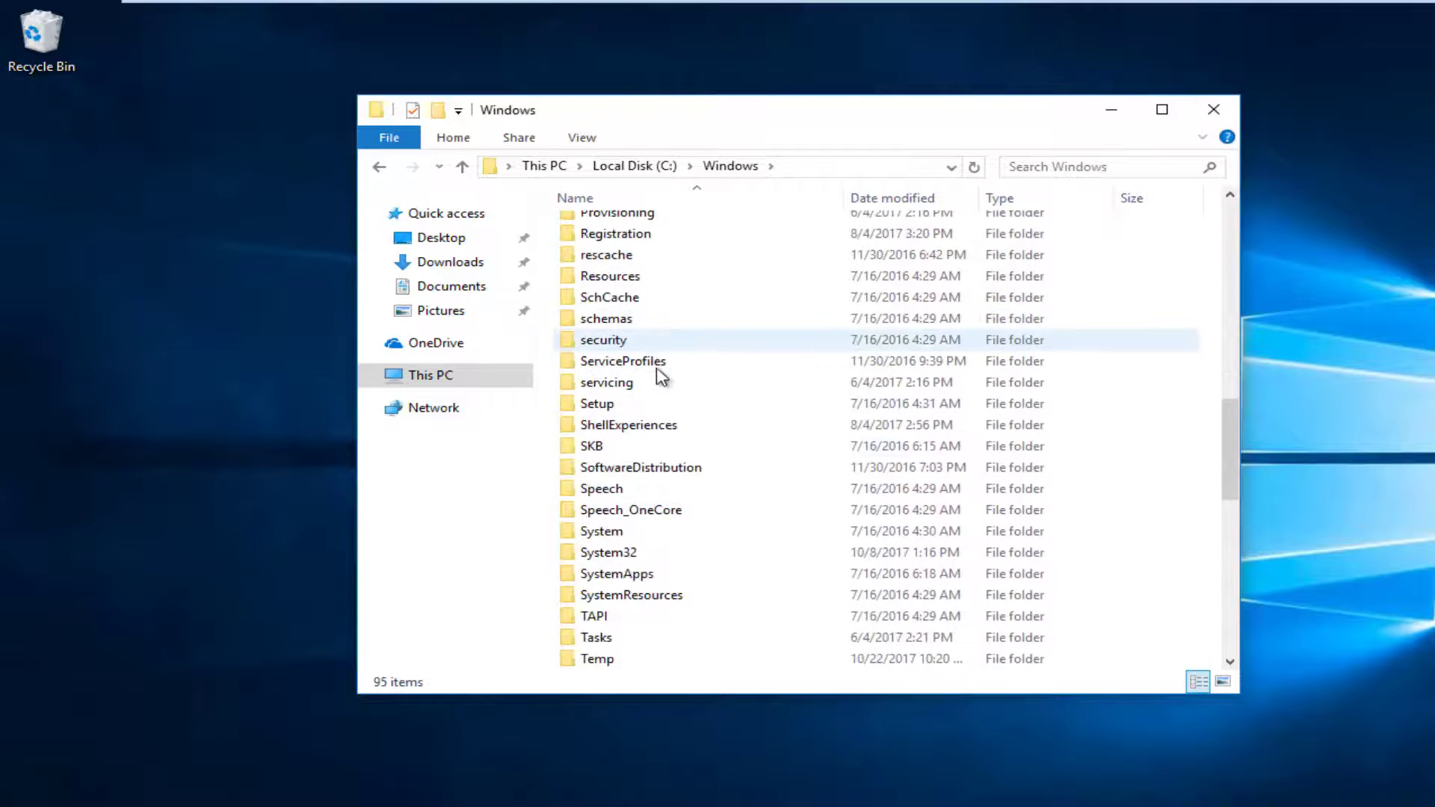
pyautogui.doubleClick(598, 554)
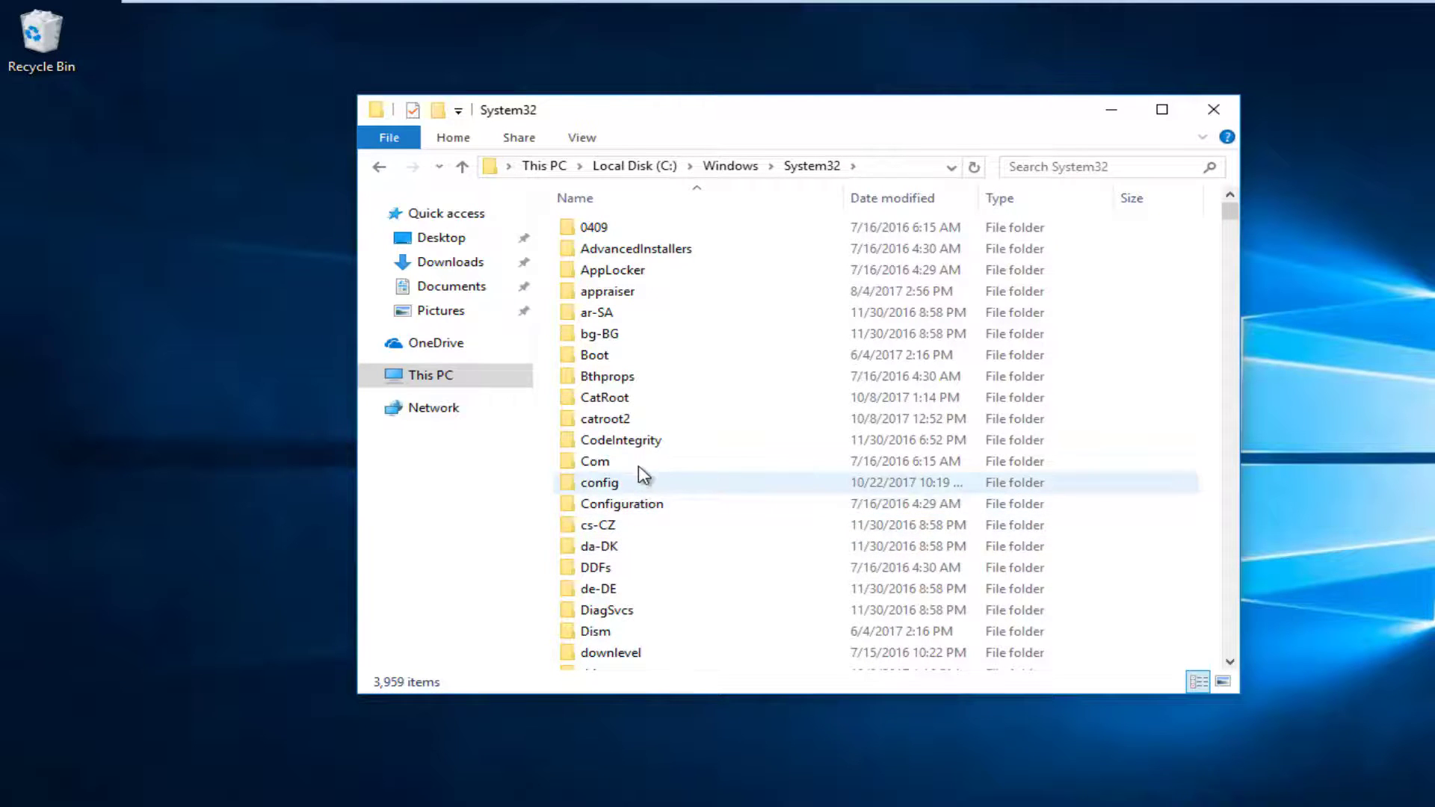
pyautogui.scroll(-2, 657, 449)
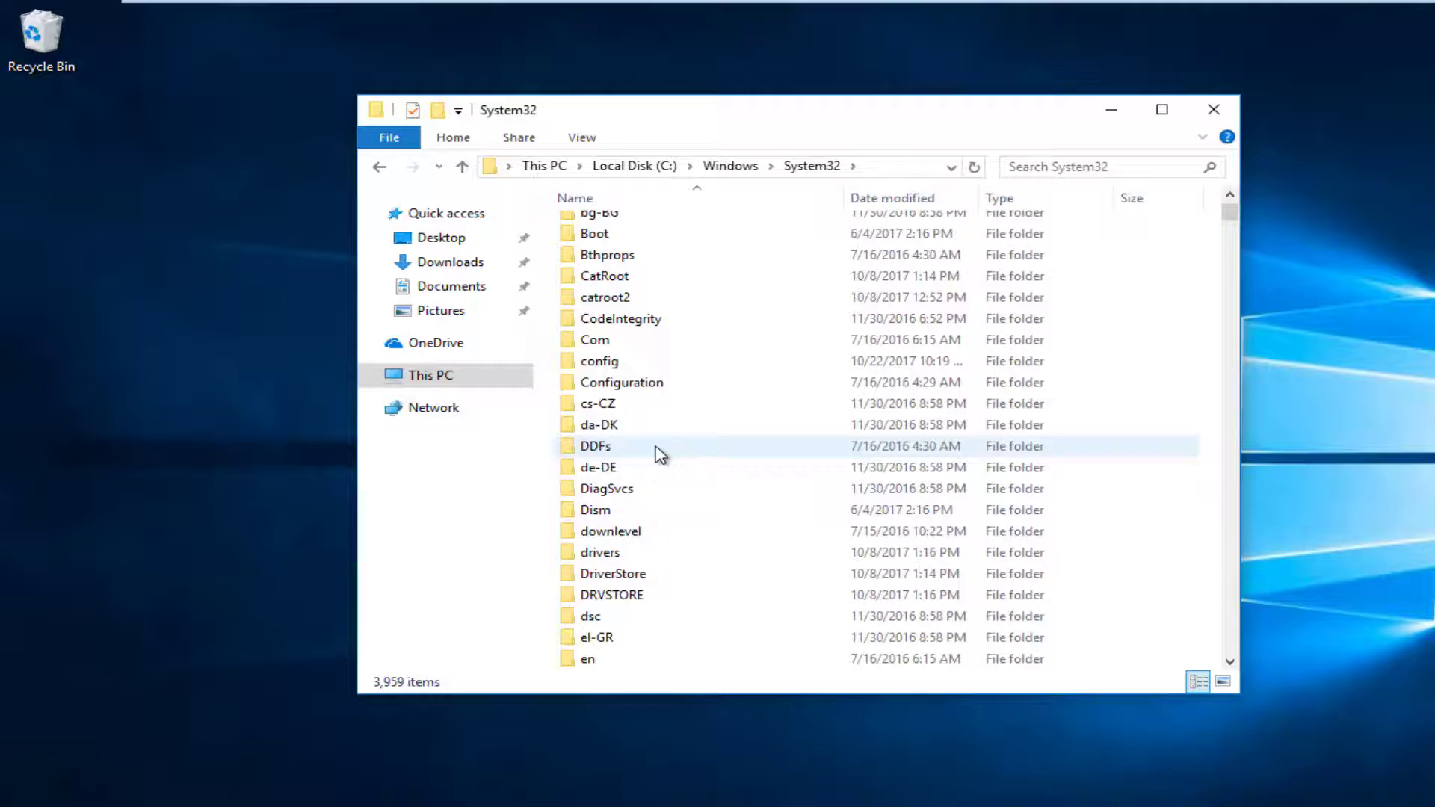
pyautogui.doubleClick(625, 556)
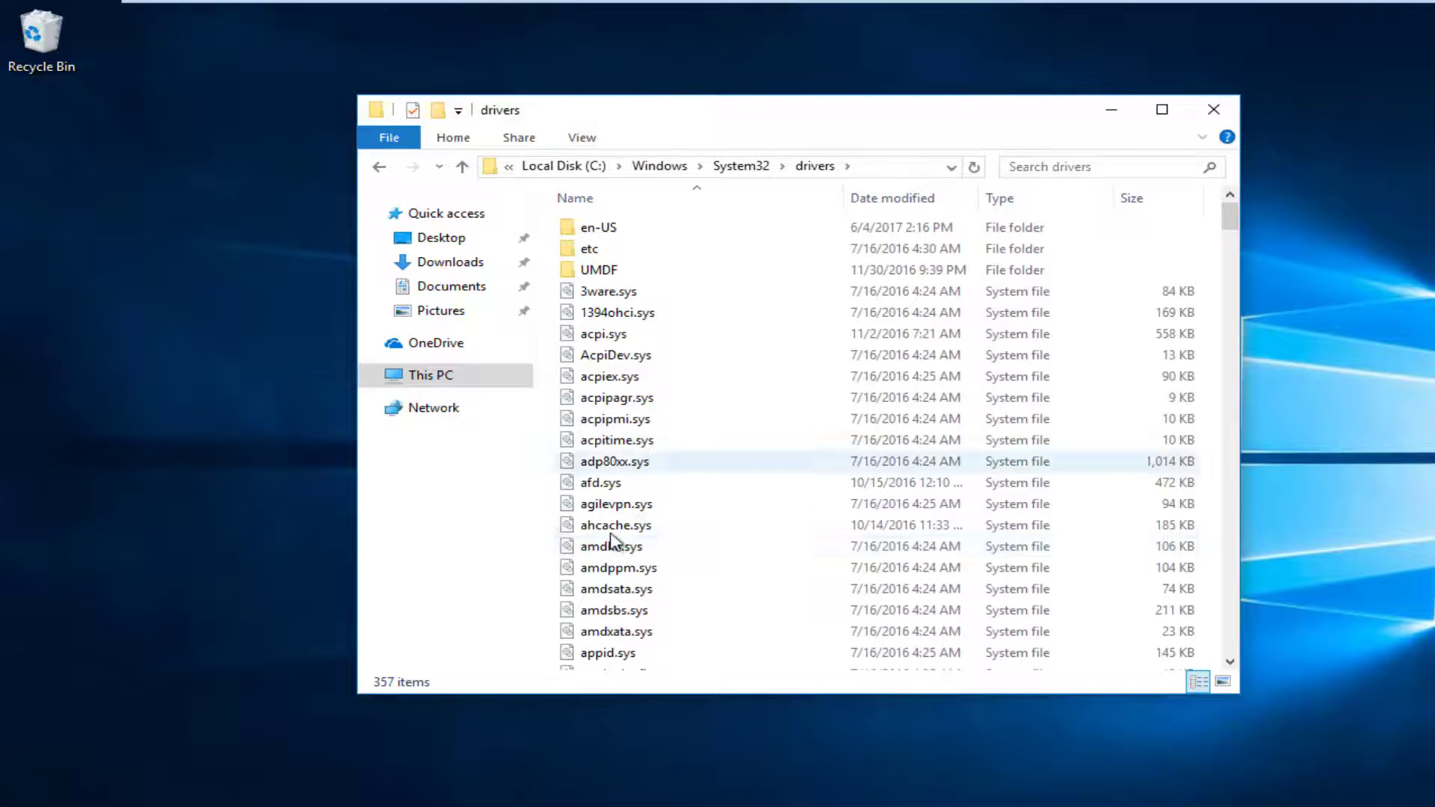
pyautogui.click(598, 248)
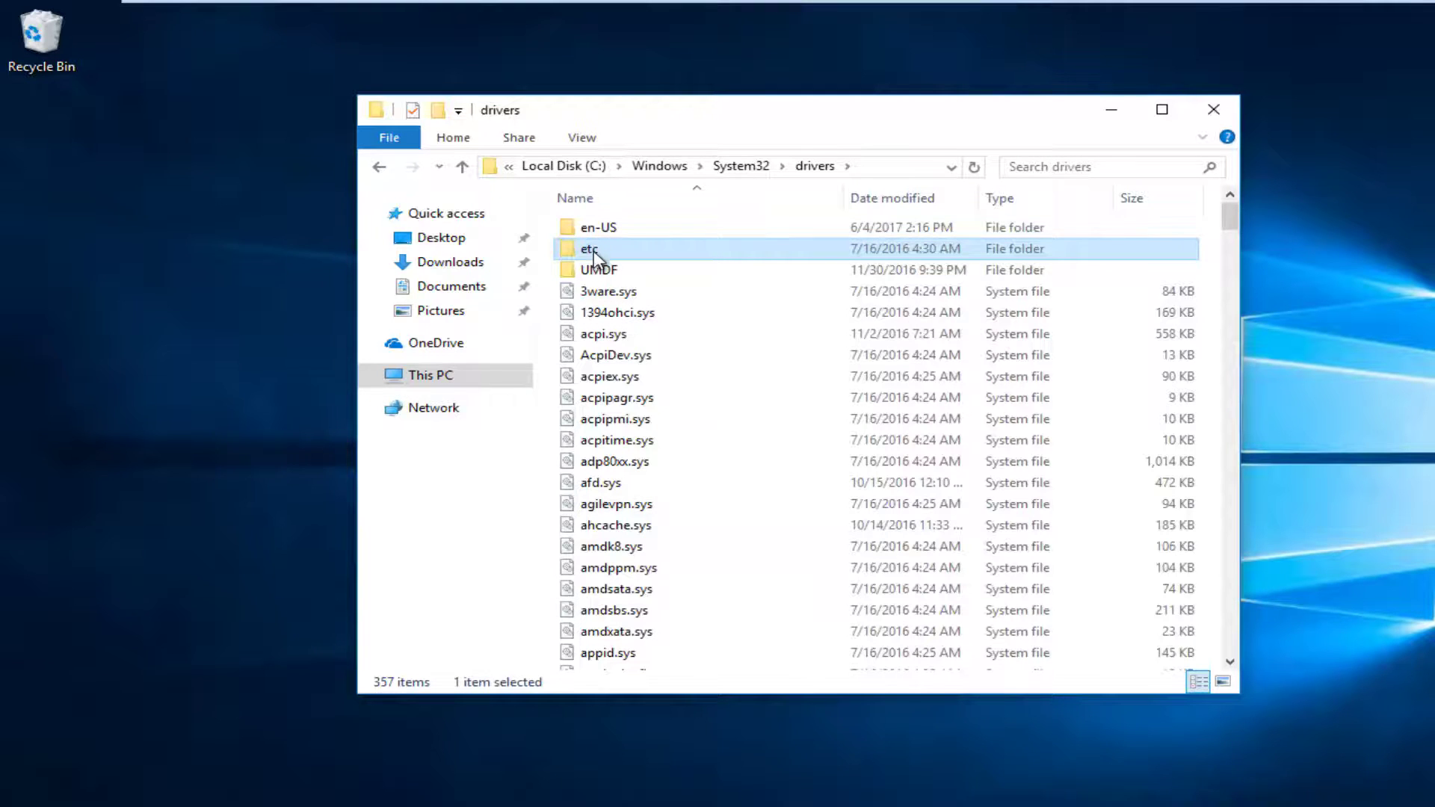
pyautogui.doubleClick(593, 248)
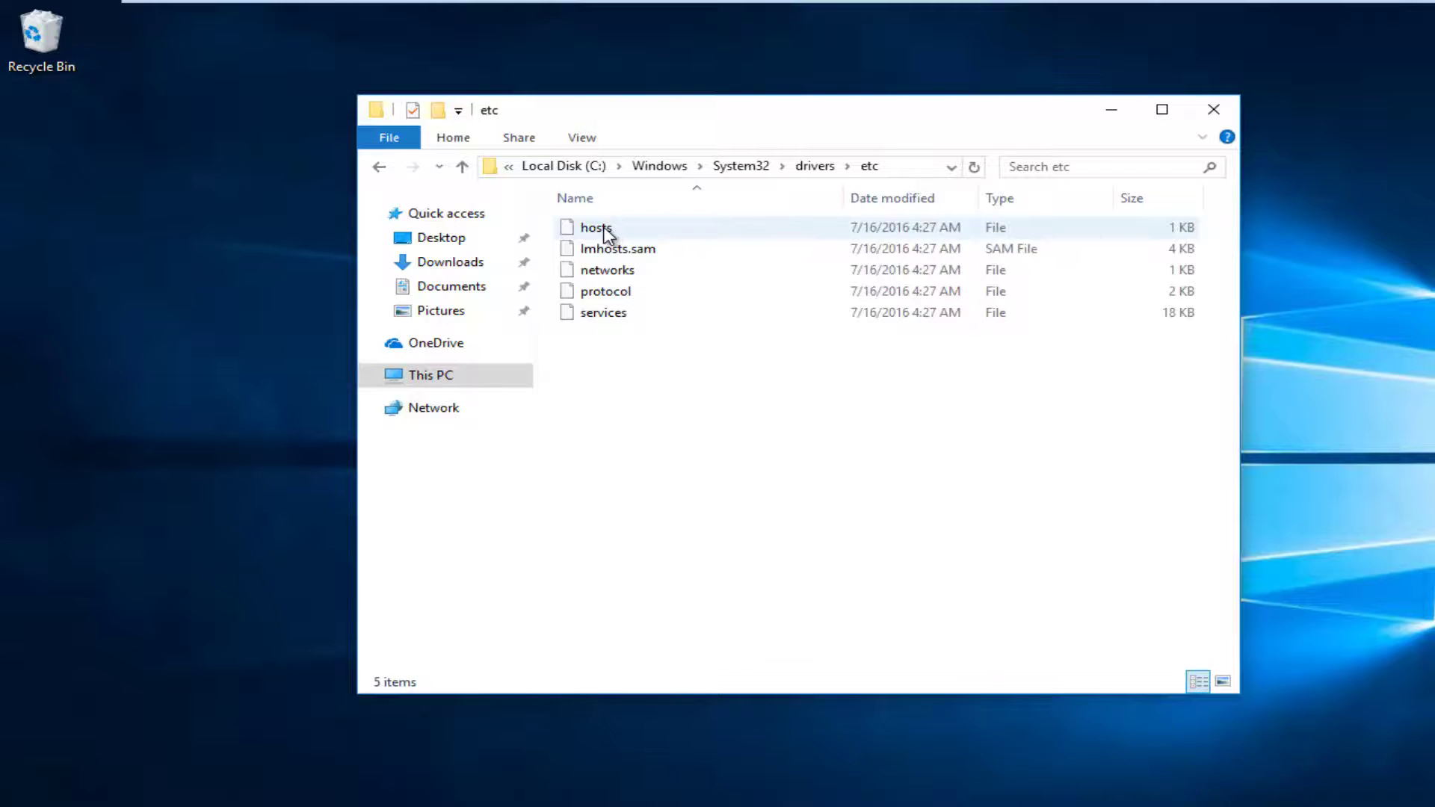
# Copy the hosts file from etc and paste it onto the desktop.
pyautogui.rightClick(604, 230)
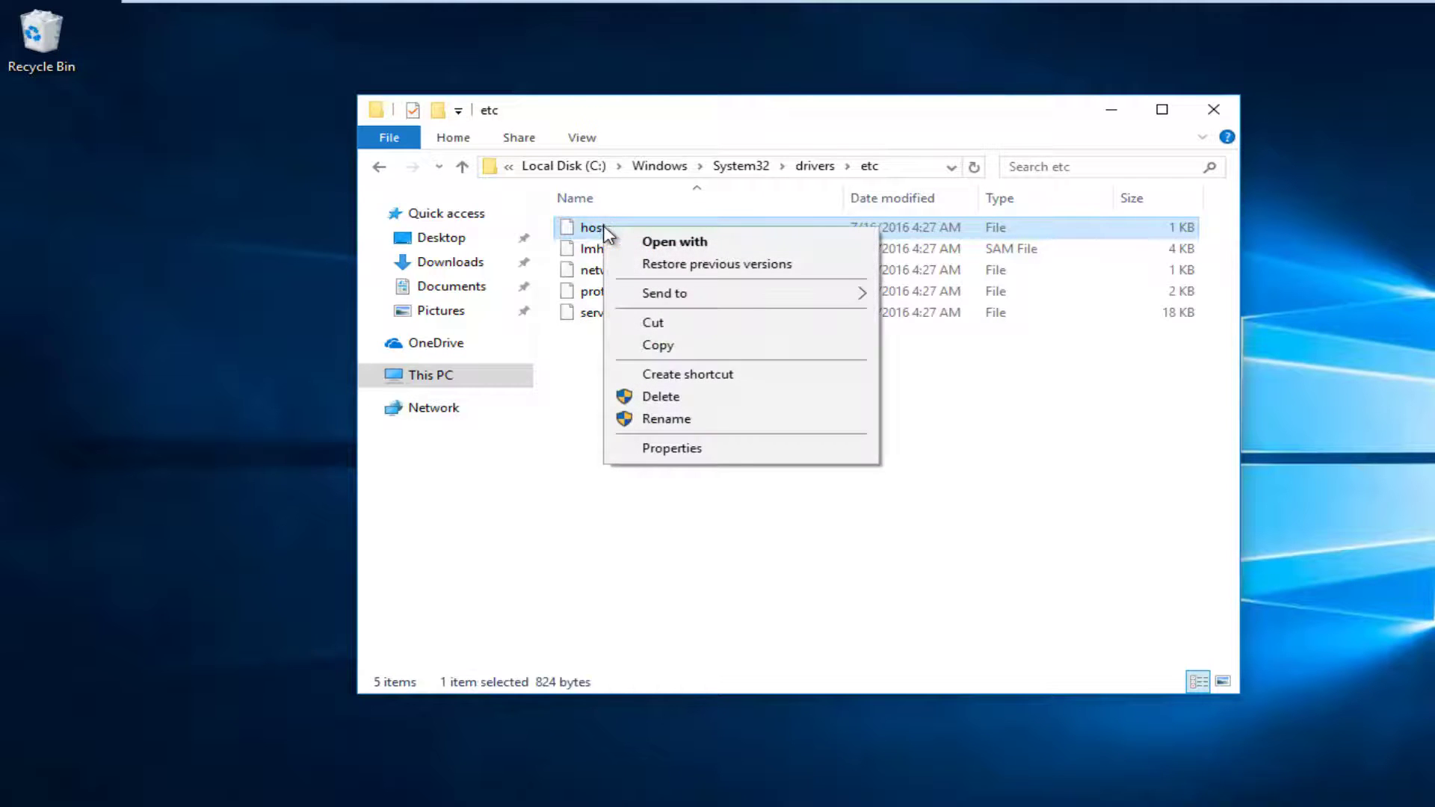
pyautogui.click(658, 345)
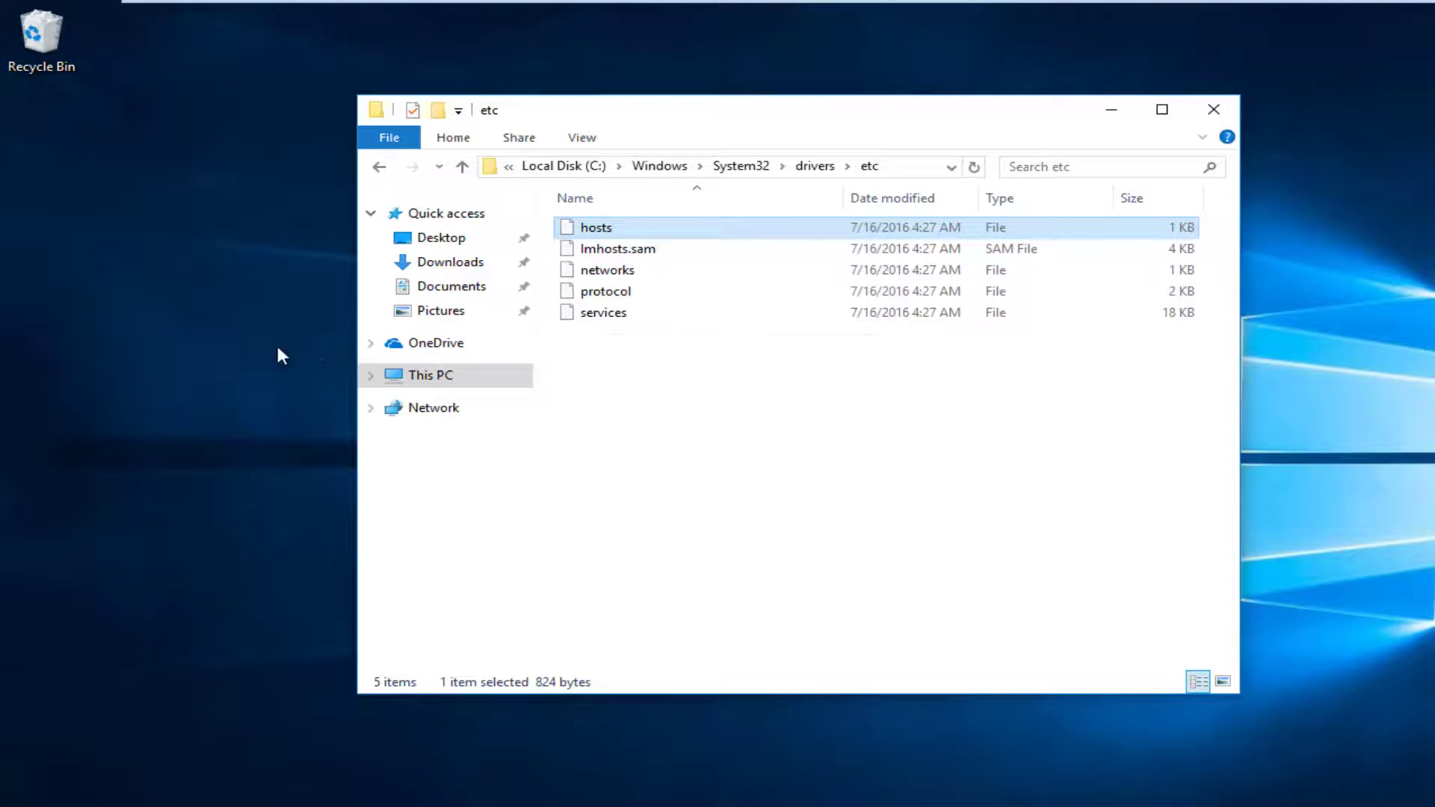
pyautogui.click(138, 265)
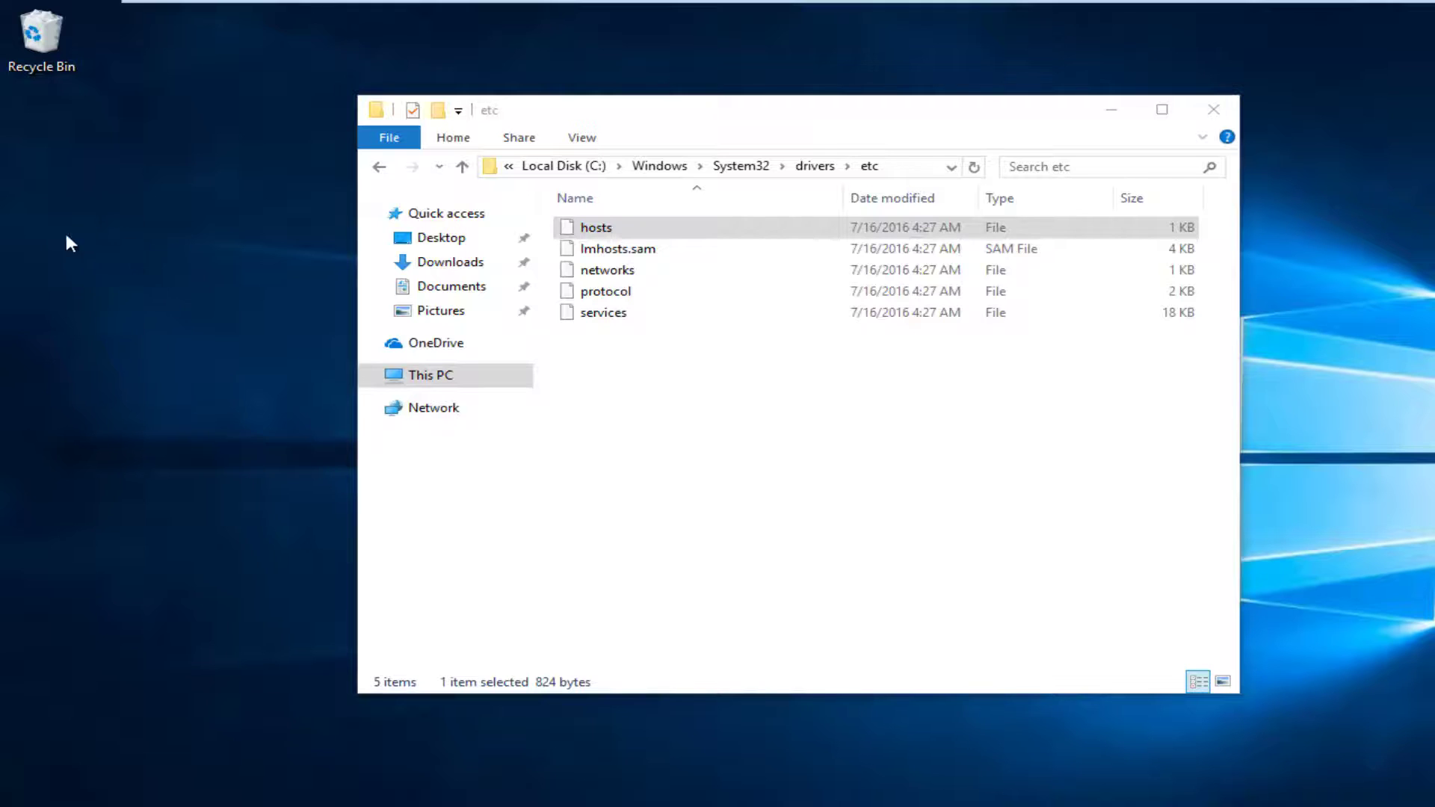
pyautogui.rightClick(80, 196)
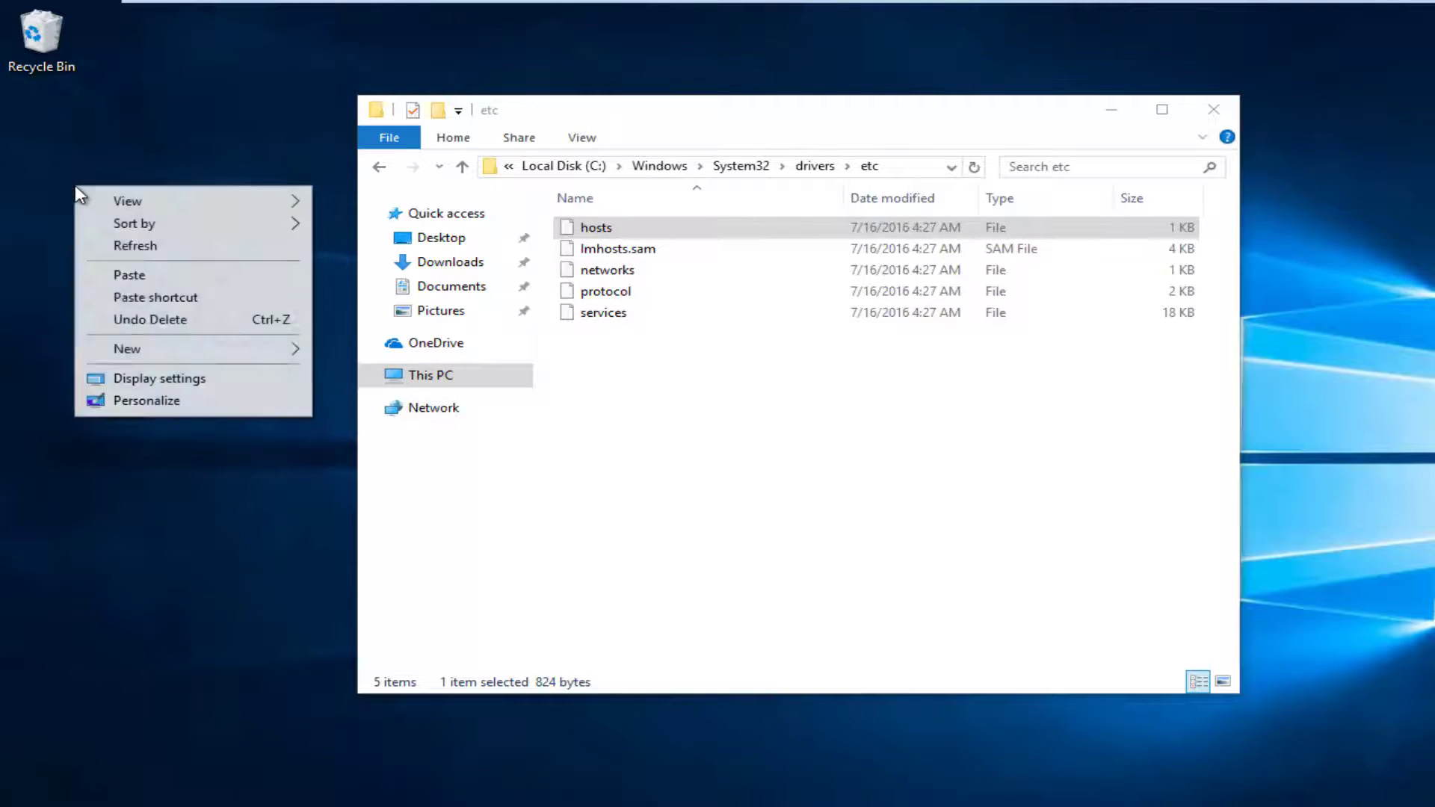
pyautogui.click(123, 278)
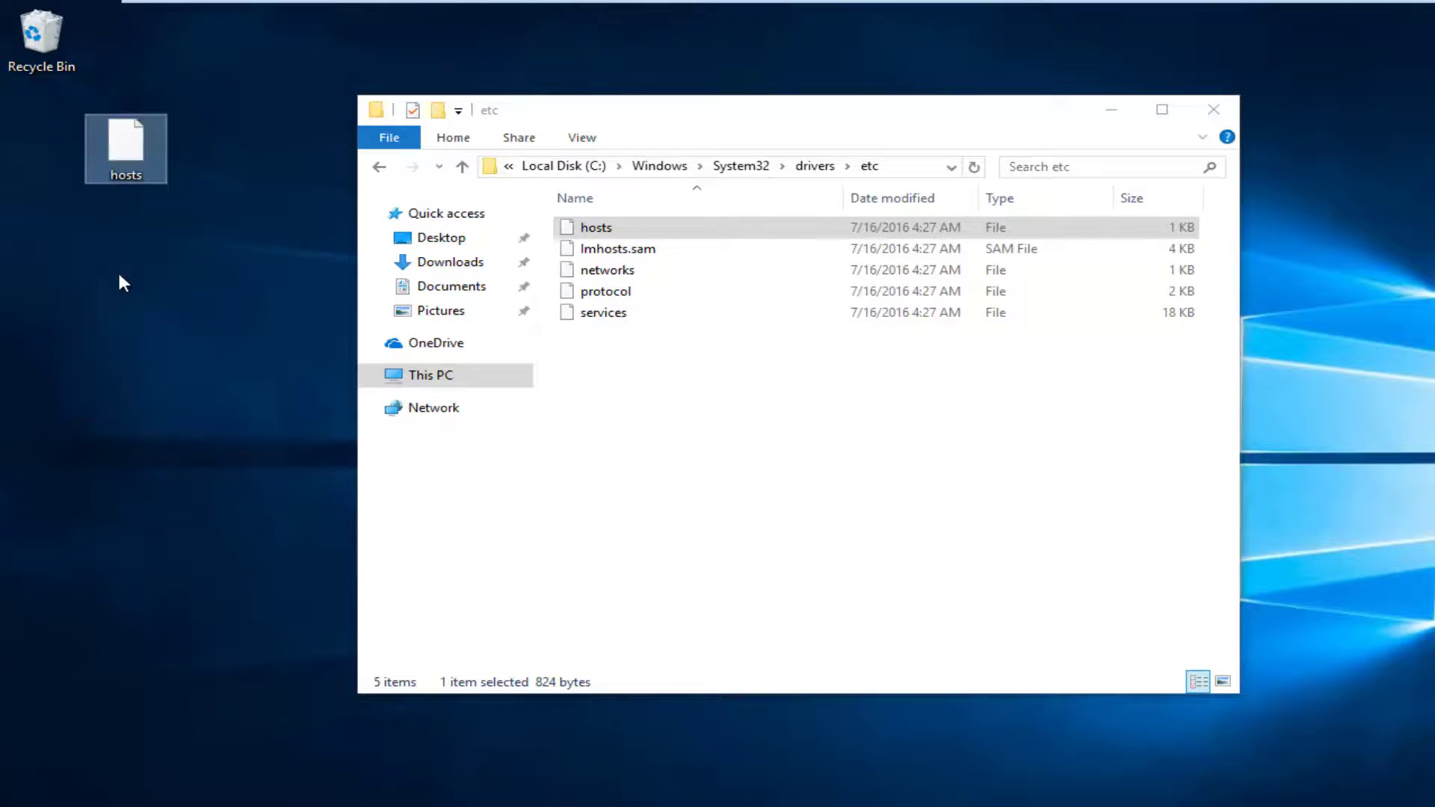
# Clear the Read-only attribute in the desktop hosts copy's Properties and apply the change.
pyautogui.rightClick(119, 156)
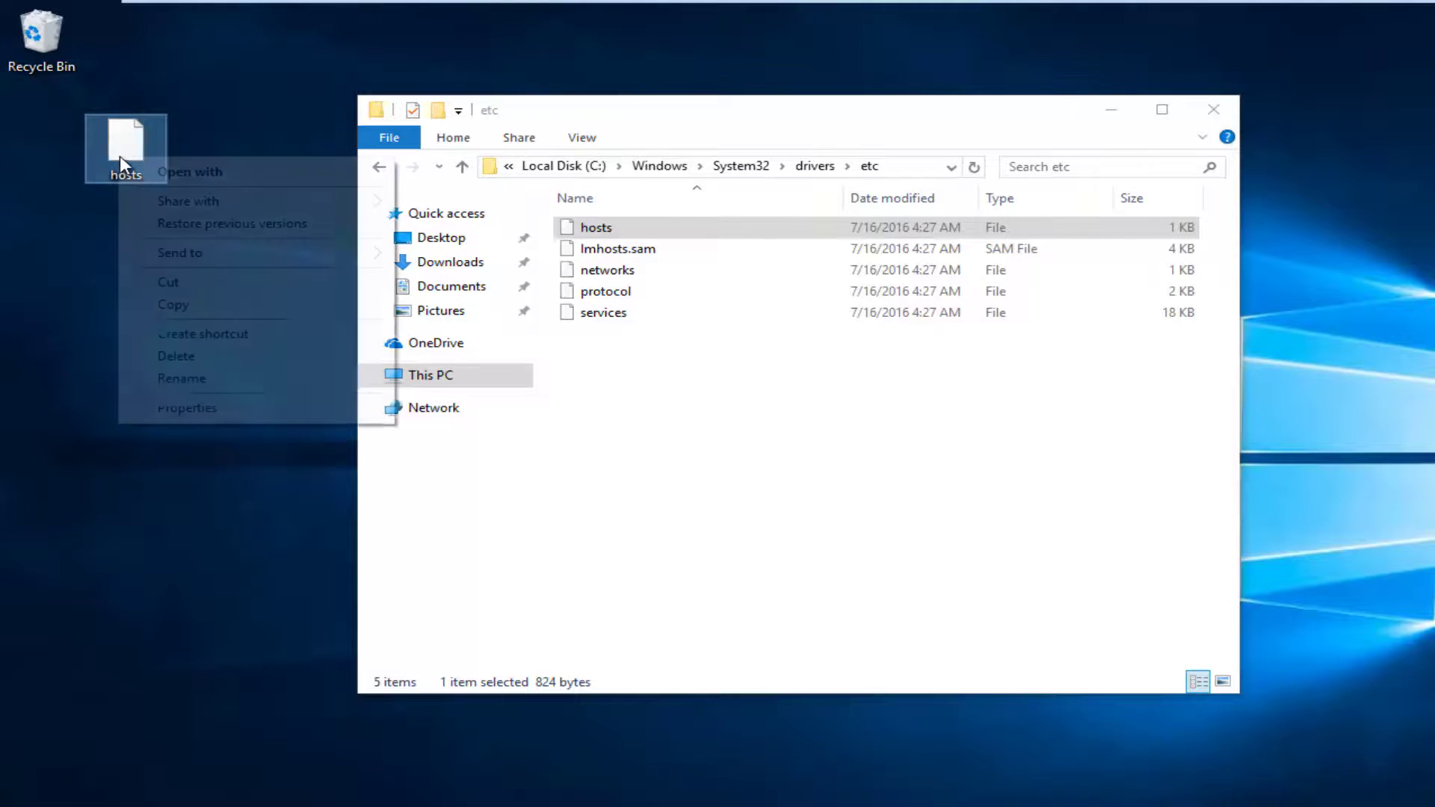
pyautogui.click(163, 408)
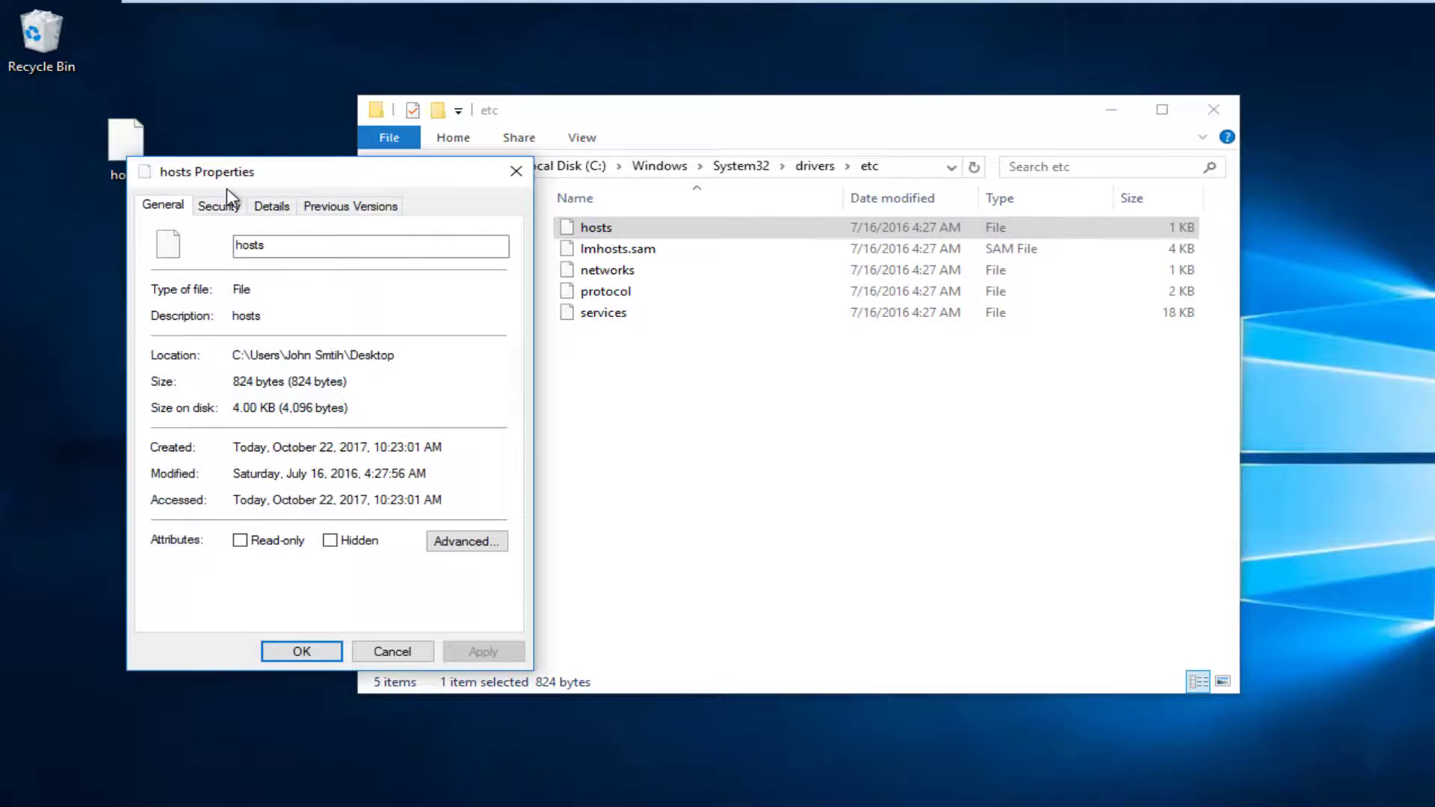
pyautogui.click(240, 541)
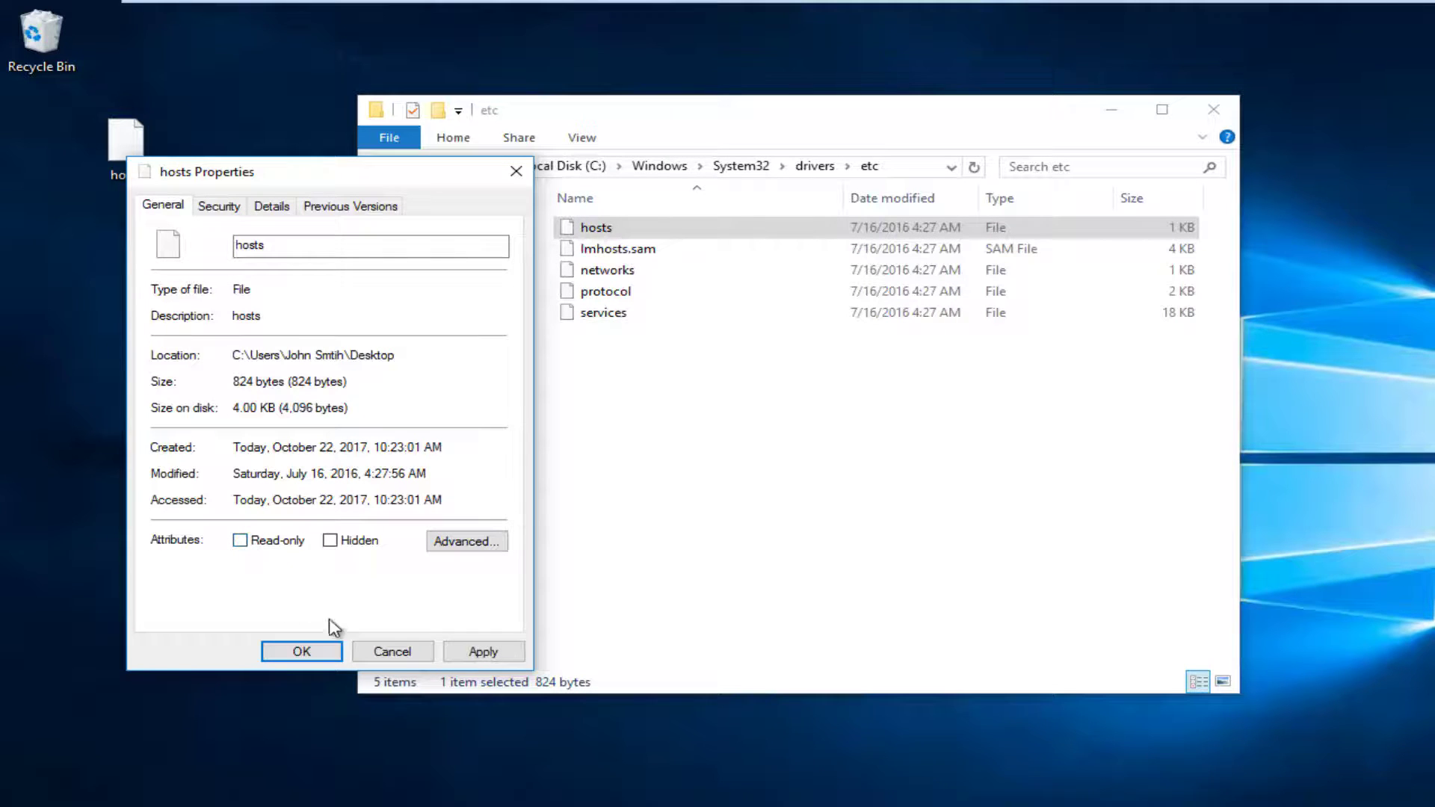
pyautogui.click(483, 652)
pyautogui.click(299, 652)
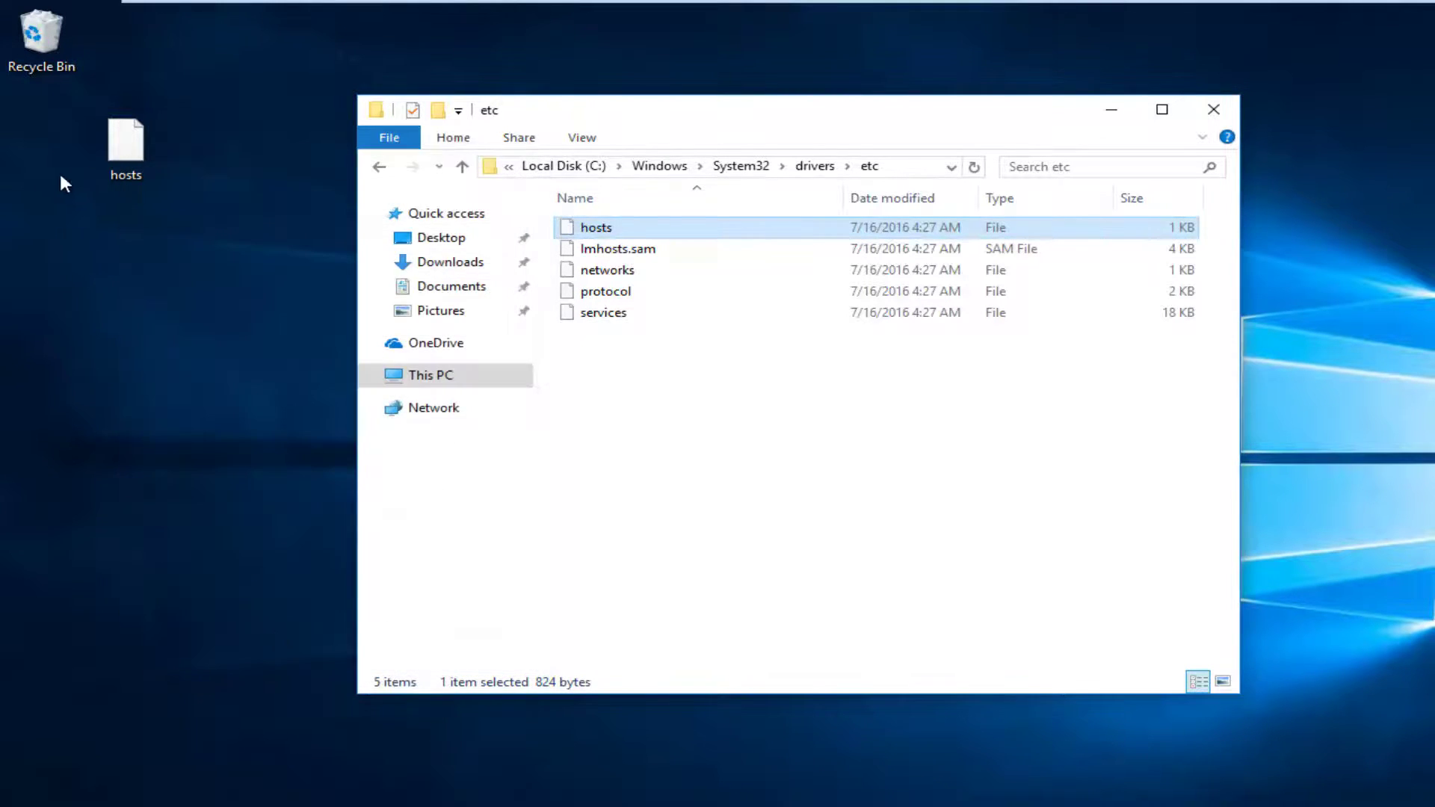
pyautogui.click(126, 146)
# Open the desktop hosts copy in Notepad, save it, and close Notepad.
pyautogui.doubleClick(124, 147)
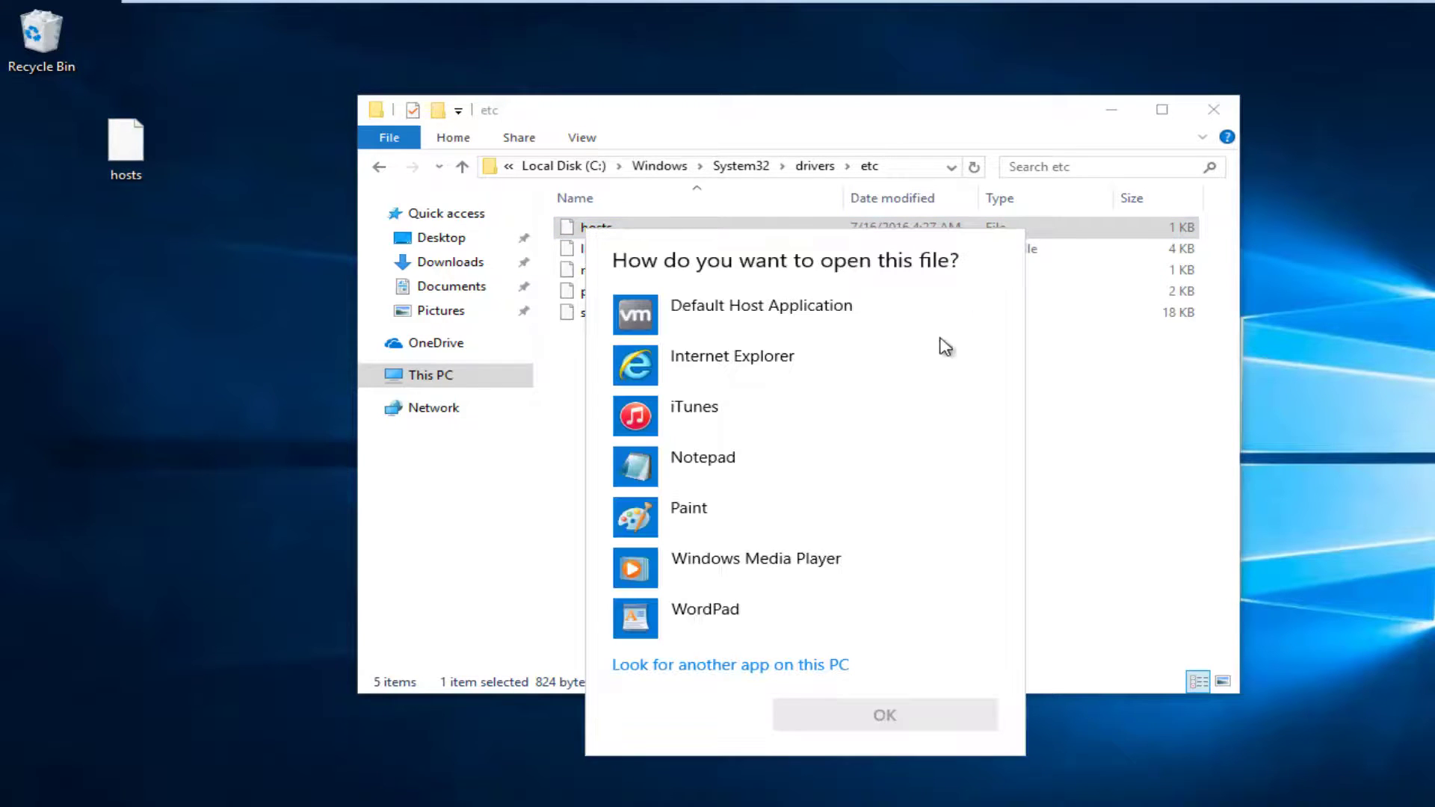
pyautogui.click(681, 463)
pyautogui.click(852, 721)
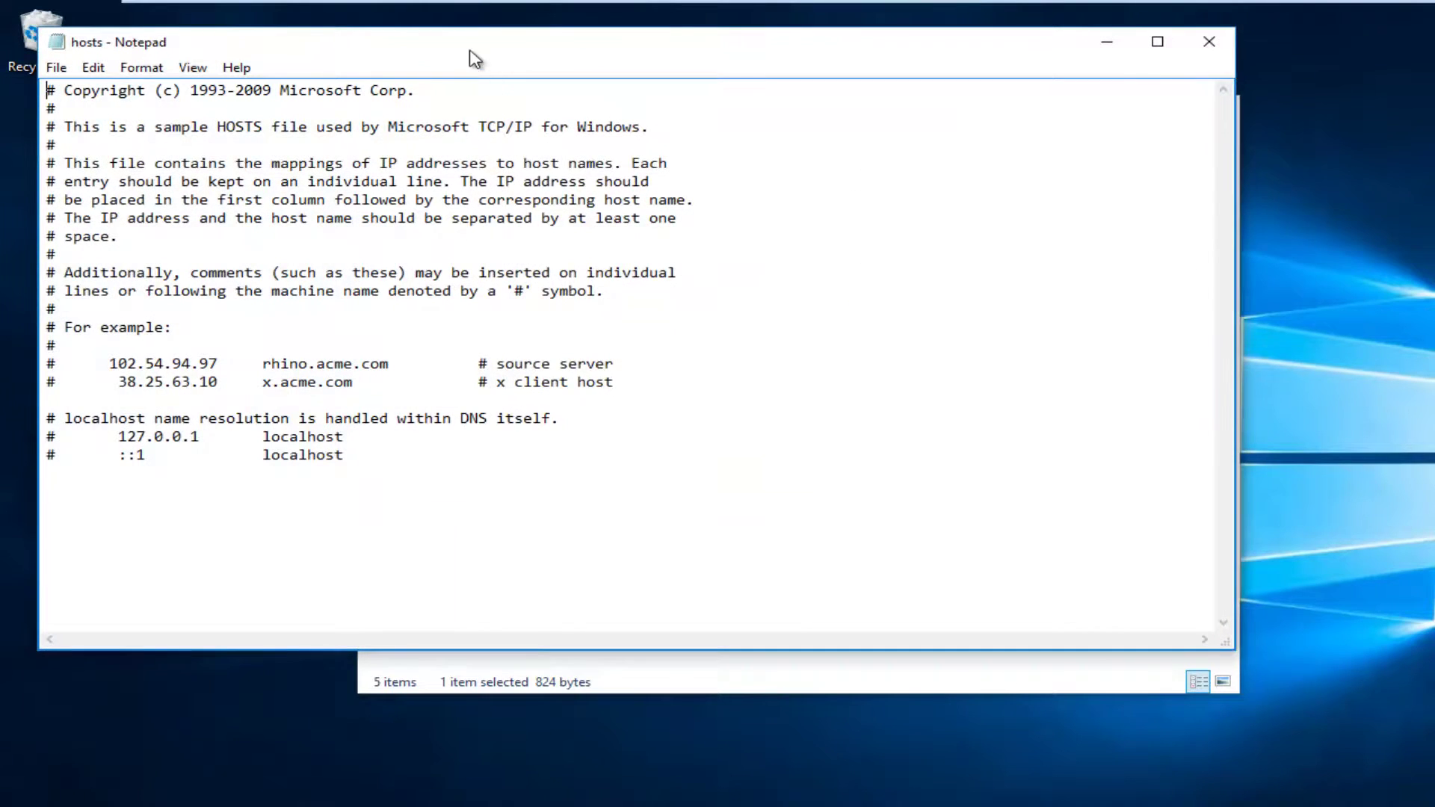
pyautogui.moveTo(475, 60); pyautogui.dragTo(602, 95)
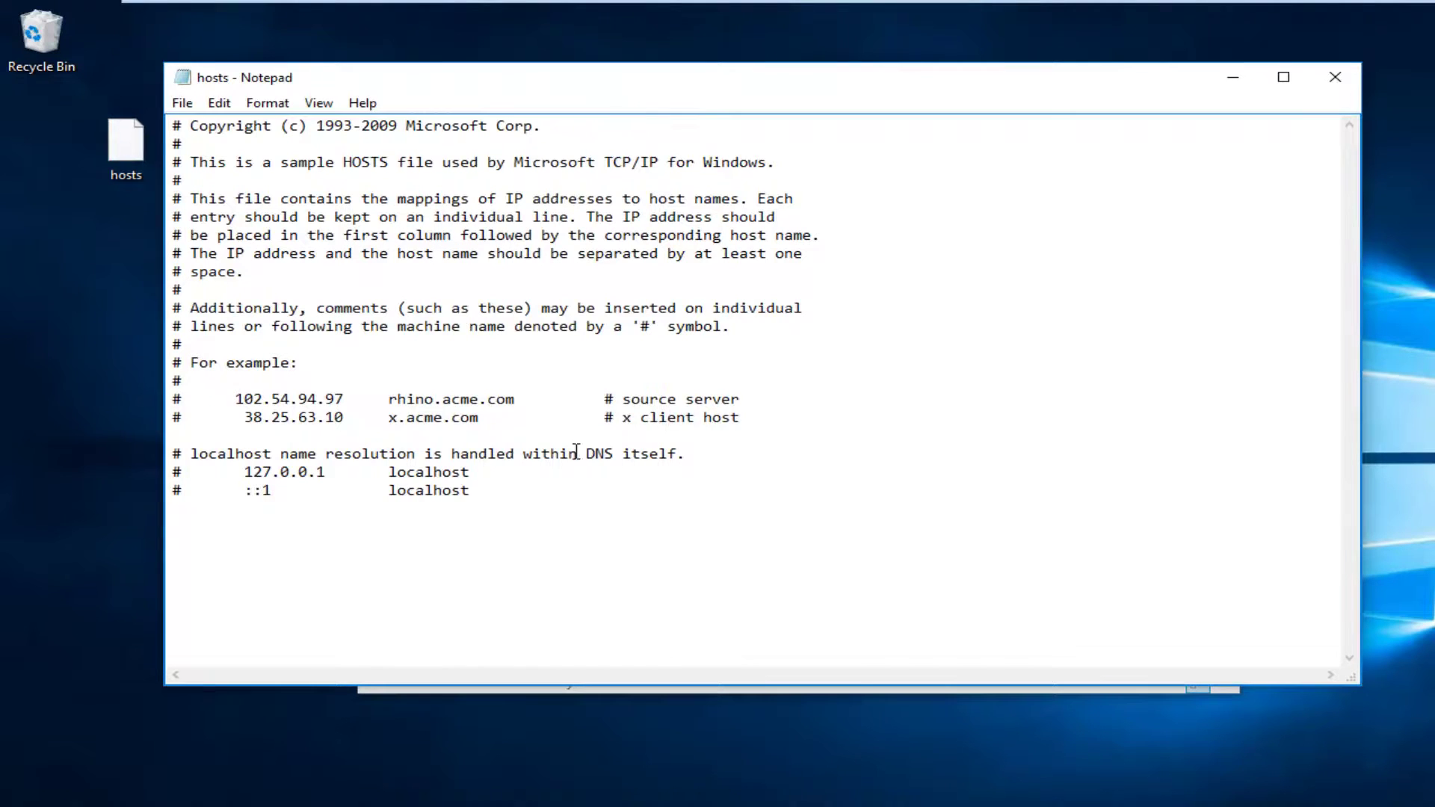
pyautogui.click(183, 102)
pyautogui.press('Escape')
pyautogui.click(1335, 78)
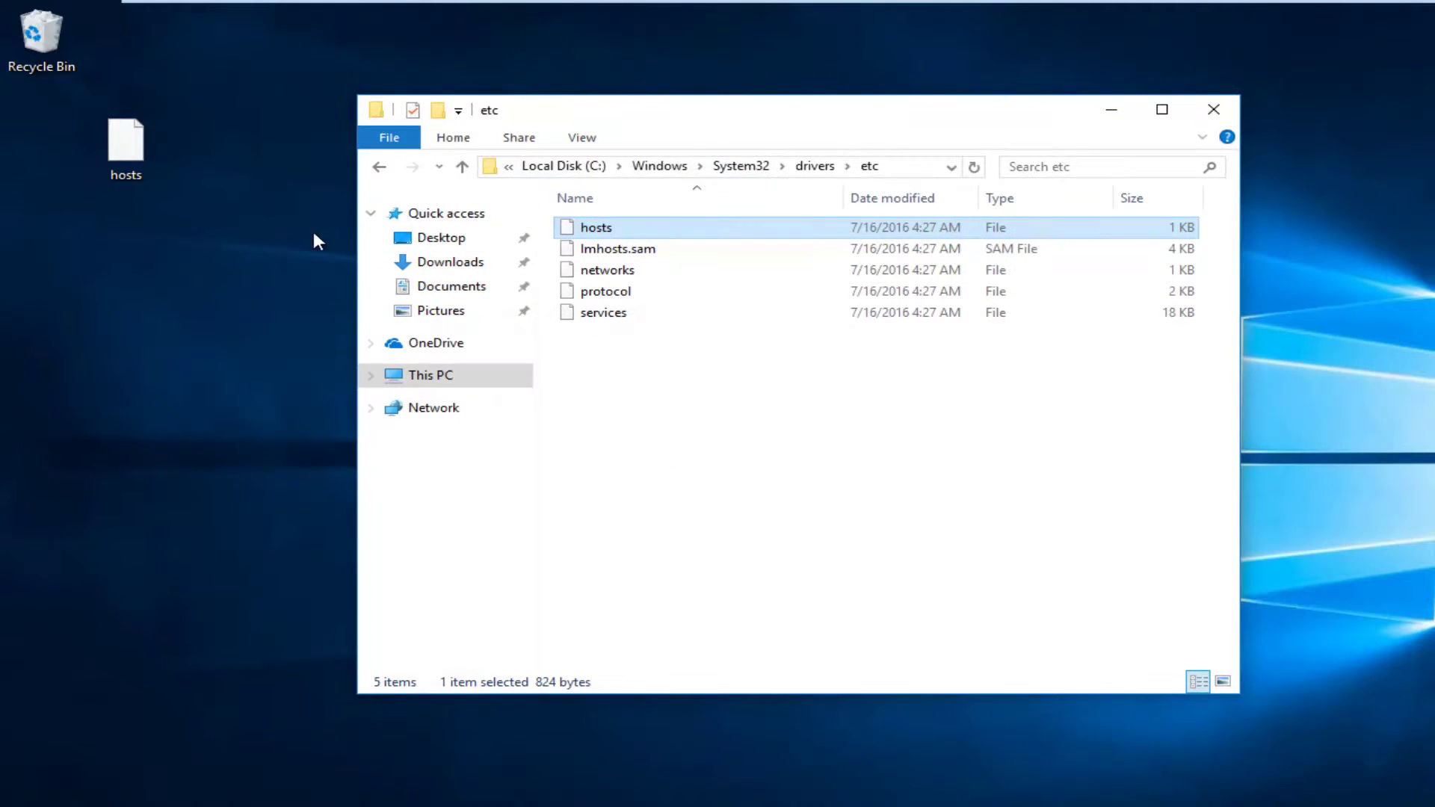
# Drag the desktop hosts file into etc, replacing the original with administrator permission.
pyautogui.click(131, 148)
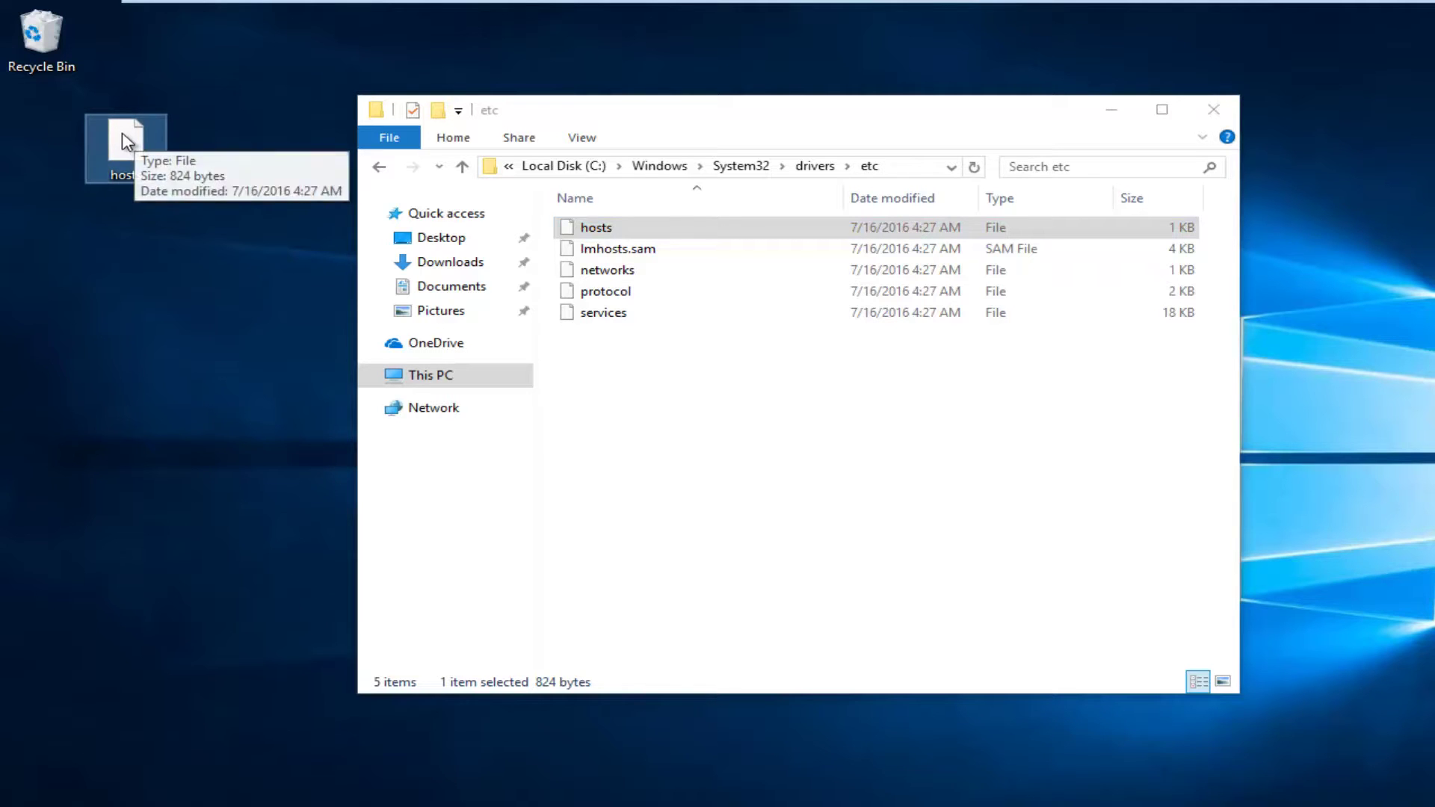
pyautogui.moveTo(135, 150); pyautogui.dragTo(724, 378)
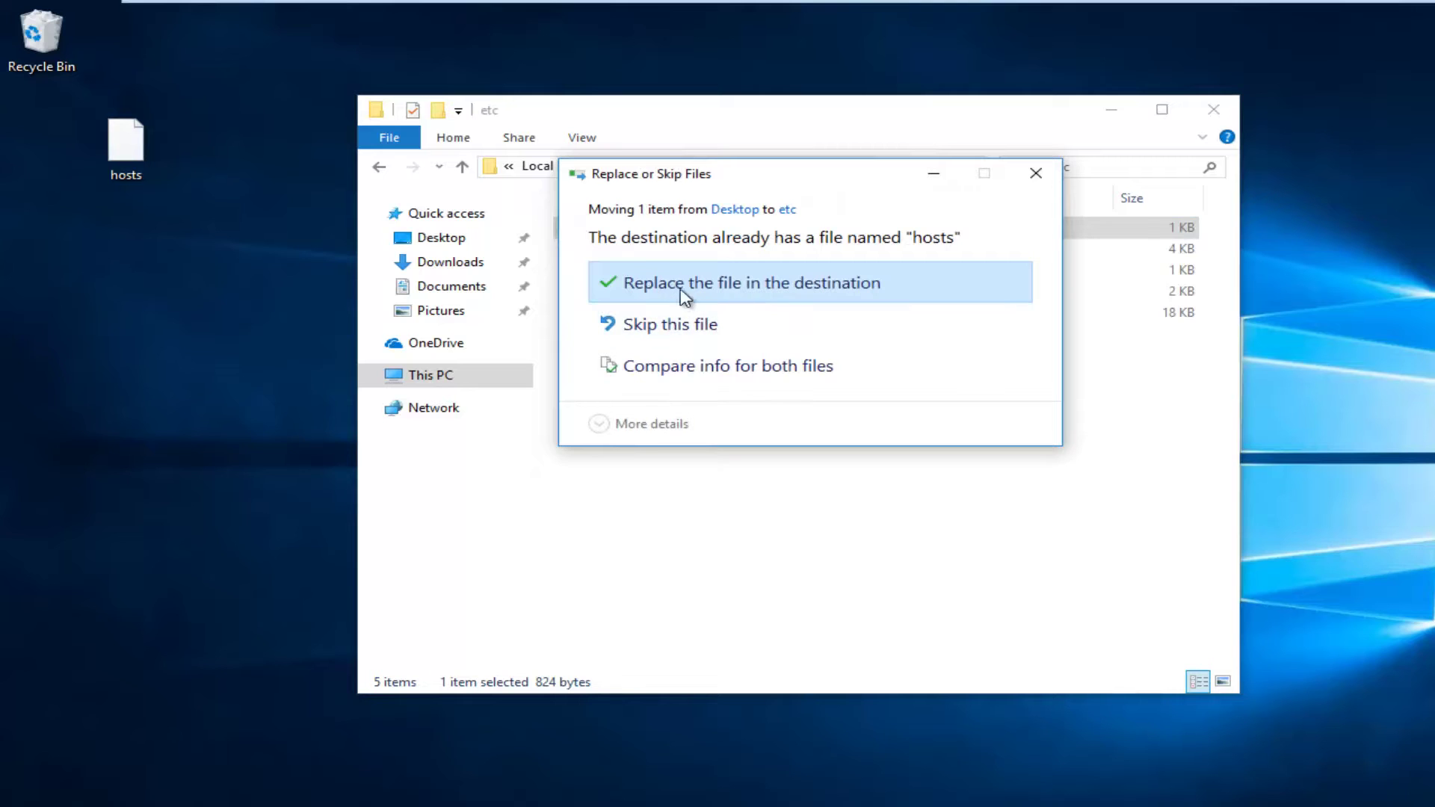
pyautogui.click(727, 296)
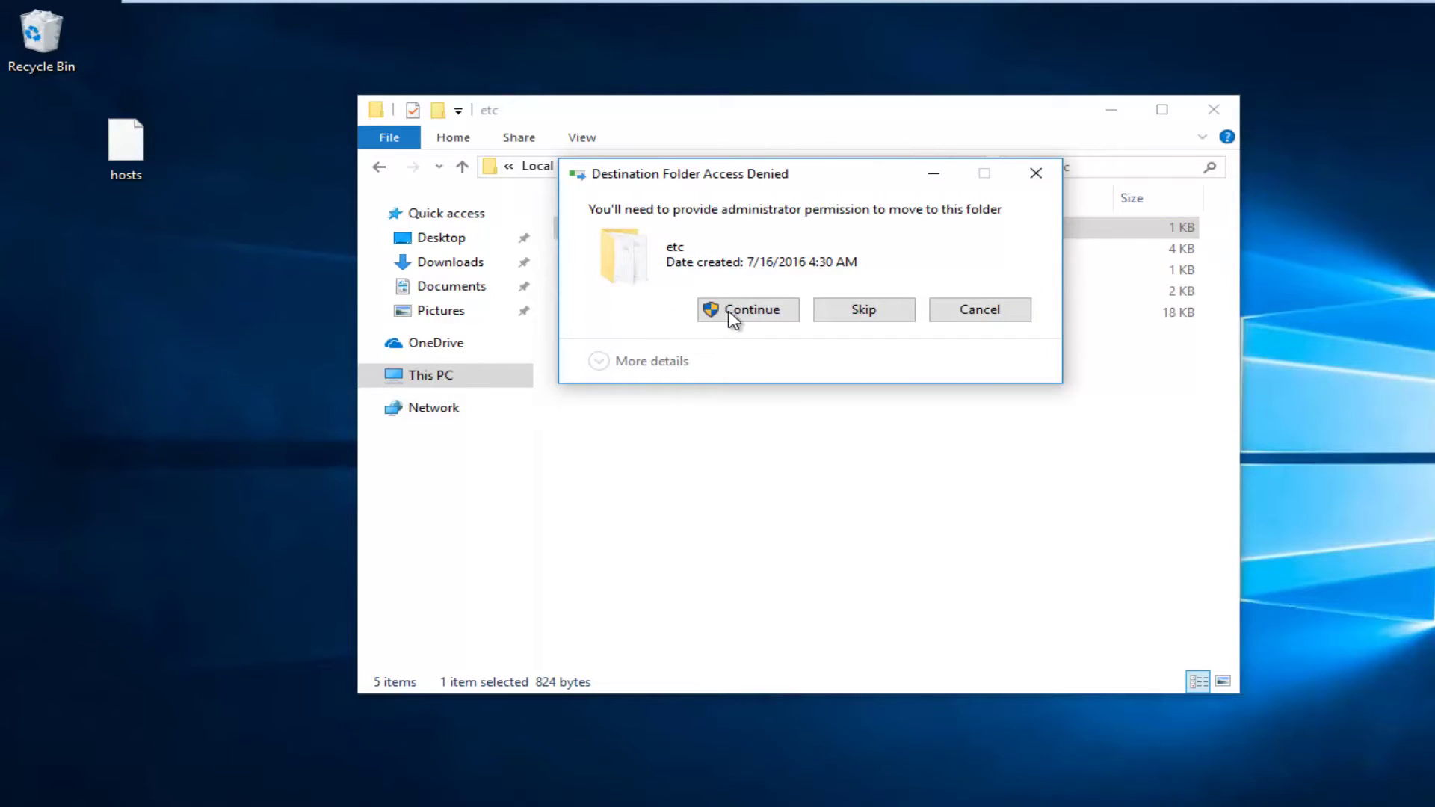
pyautogui.click(734, 314)
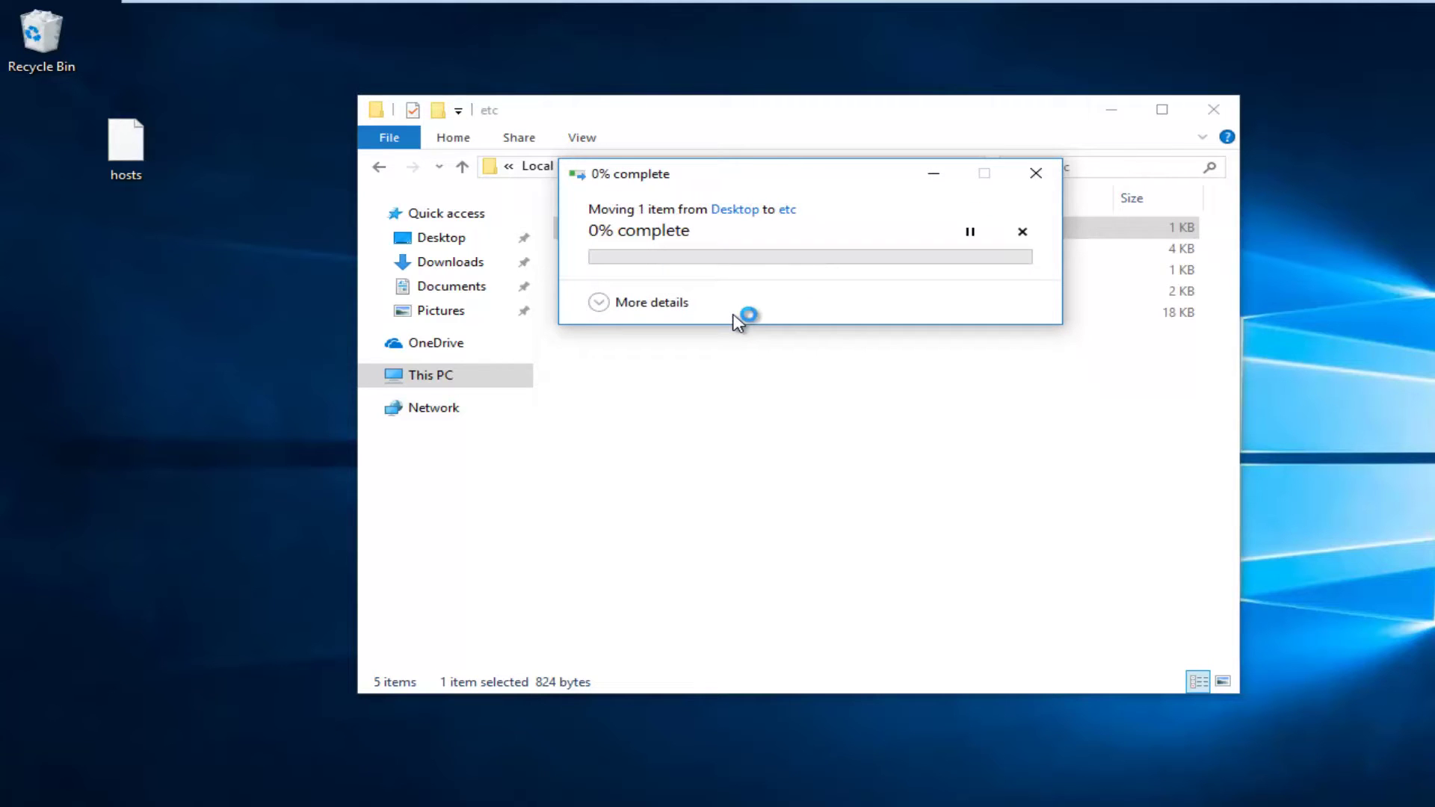